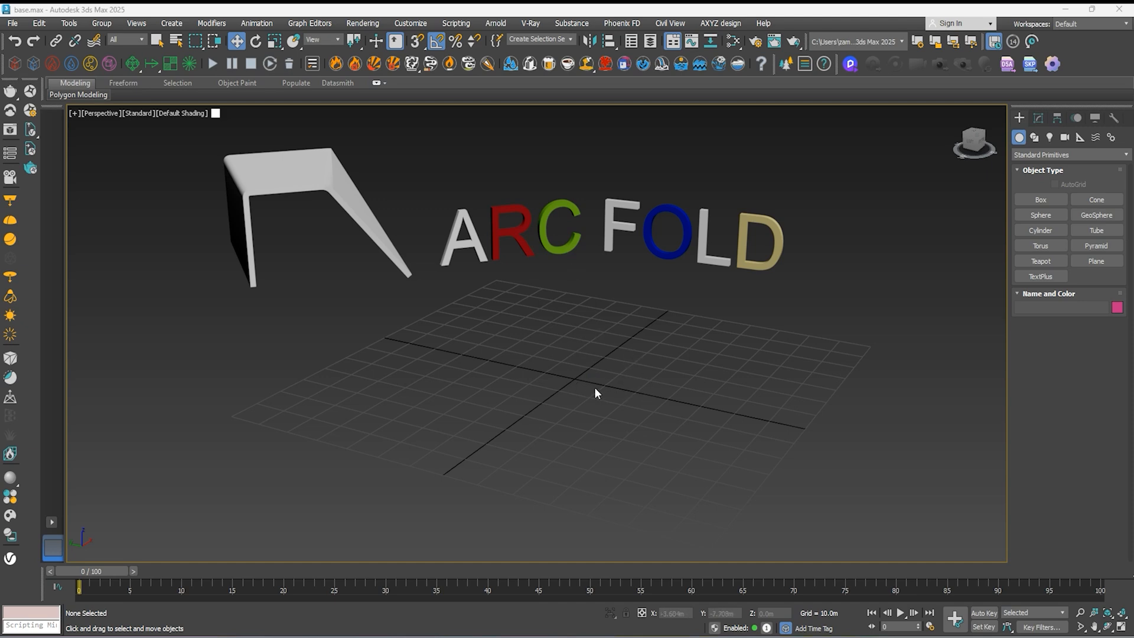
# Examine the campfire reference photos 1.jpg and 2.jpeg from the desktop.
pyautogui.click(1091, 9)
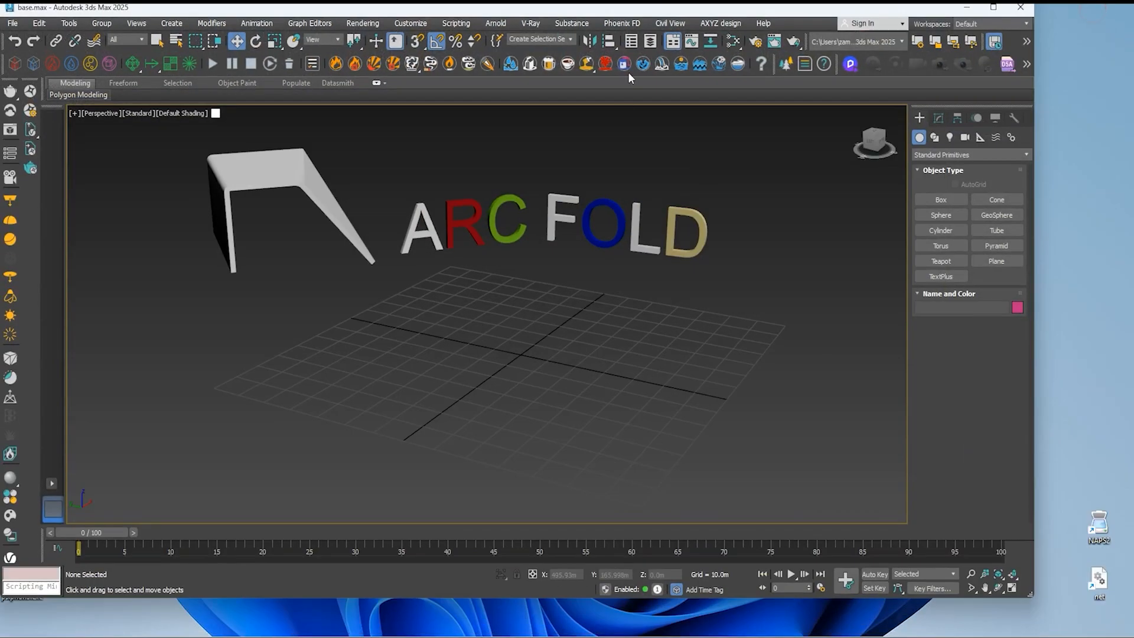
pyautogui.moveTo(627, 10); pyautogui.dragTo(829, 33)
pyautogui.doubleClick(111, 188)
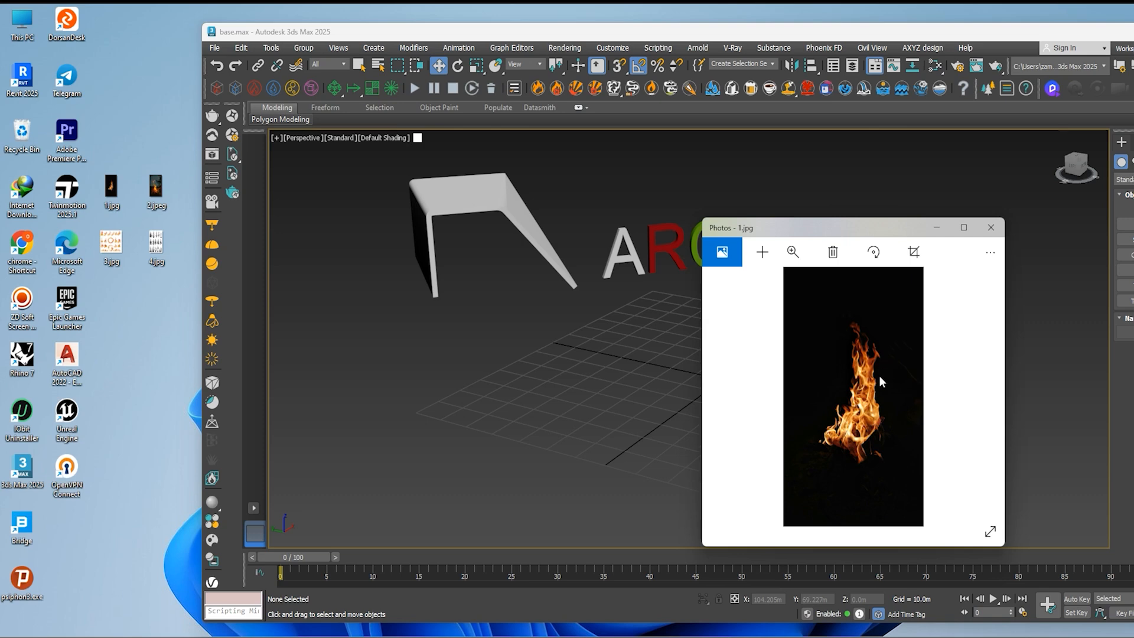
pyautogui.click(990, 229)
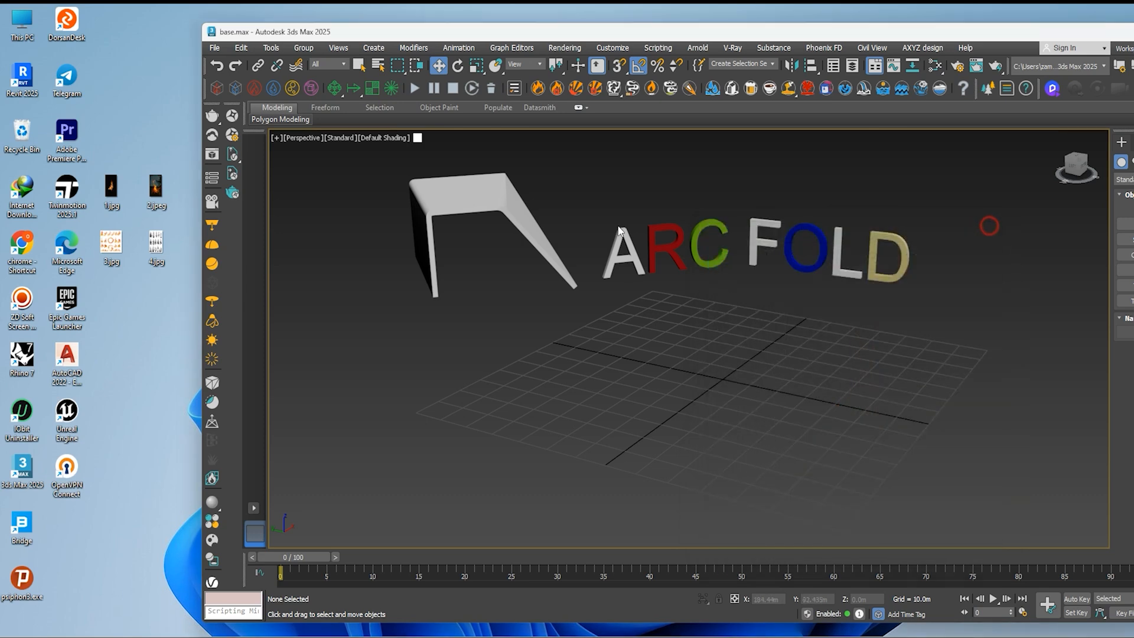
pyautogui.doubleClick(155, 193)
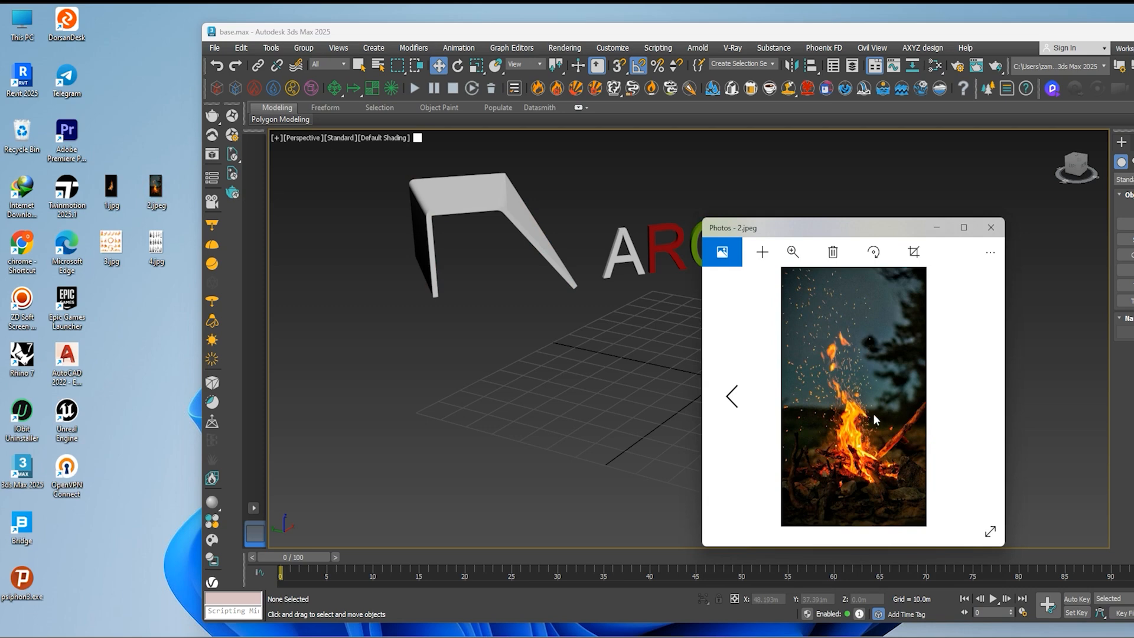
pyautogui.click(991, 228)
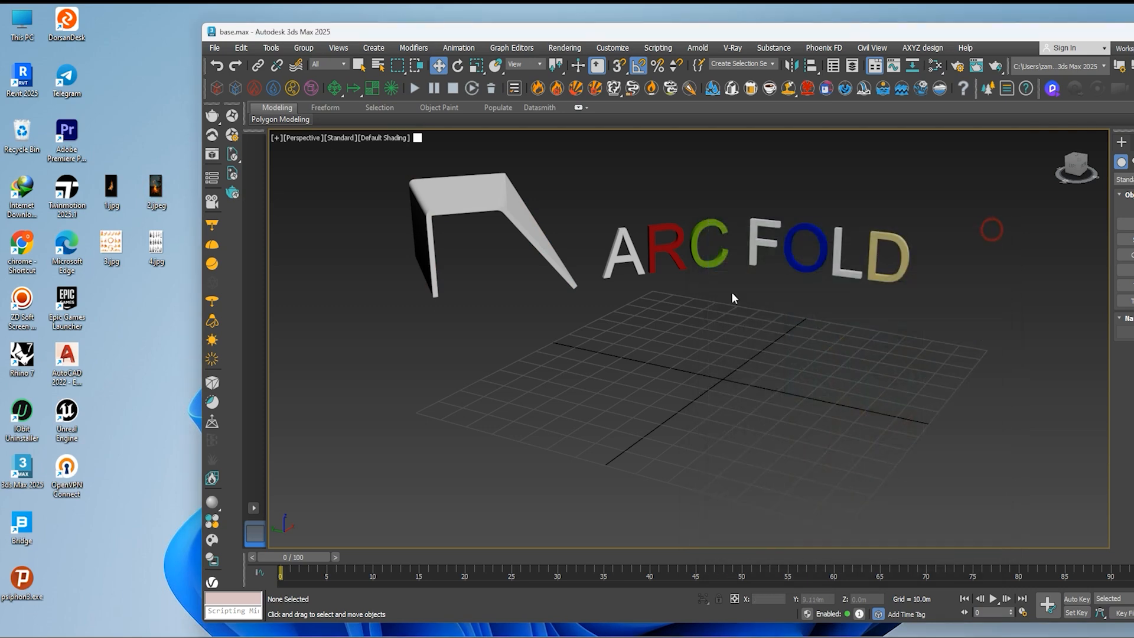
# Examine the flame shape references 3.jpg and 4.jpg from the desktop and return to 3ds Max at full window size.
pyautogui.doubleClick(117, 248)
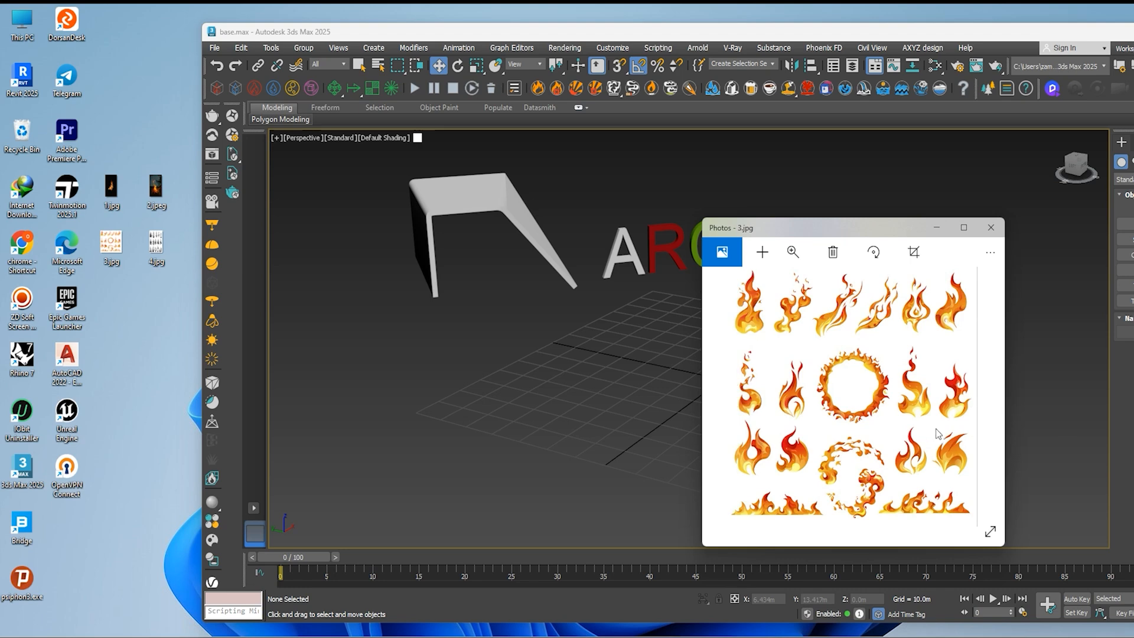
pyautogui.click(991, 228)
pyautogui.doubleClick(156, 243)
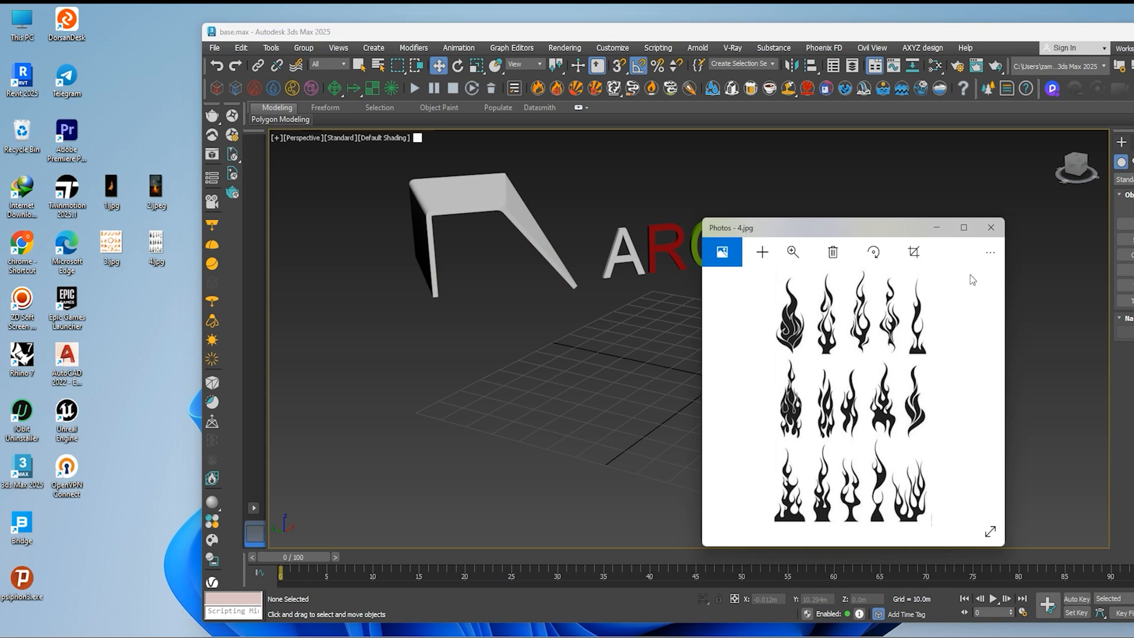
pyautogui.click(990, 228)
pyautogui.doubleClick(409, 31)
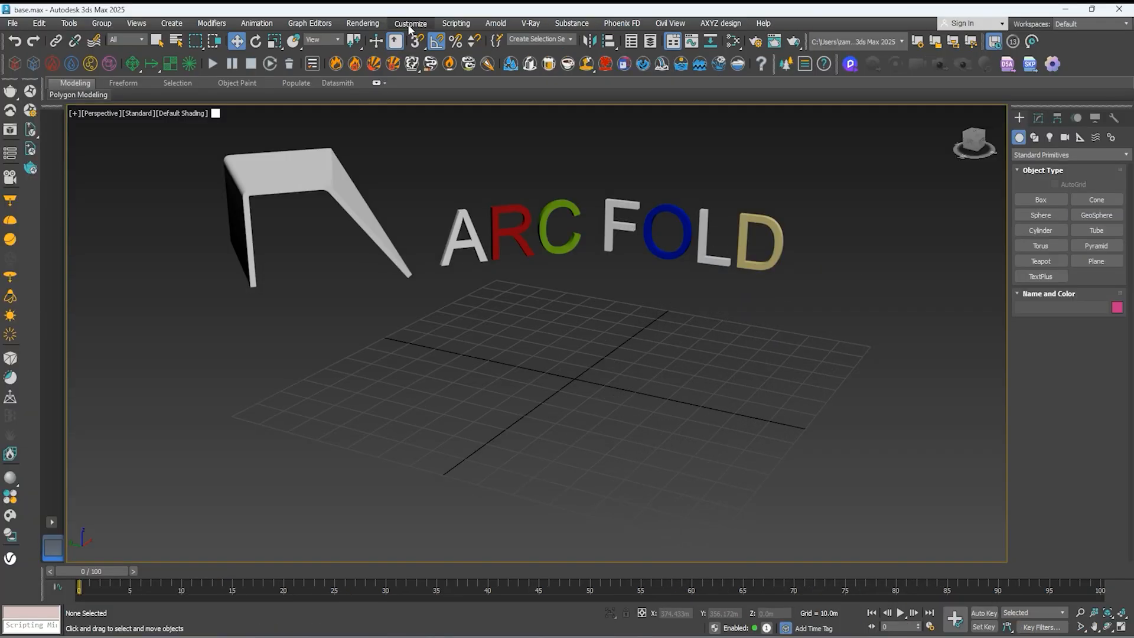
# Check the display unit scale and the system unit scale of the scene.
pyautogui.click(415, 25)
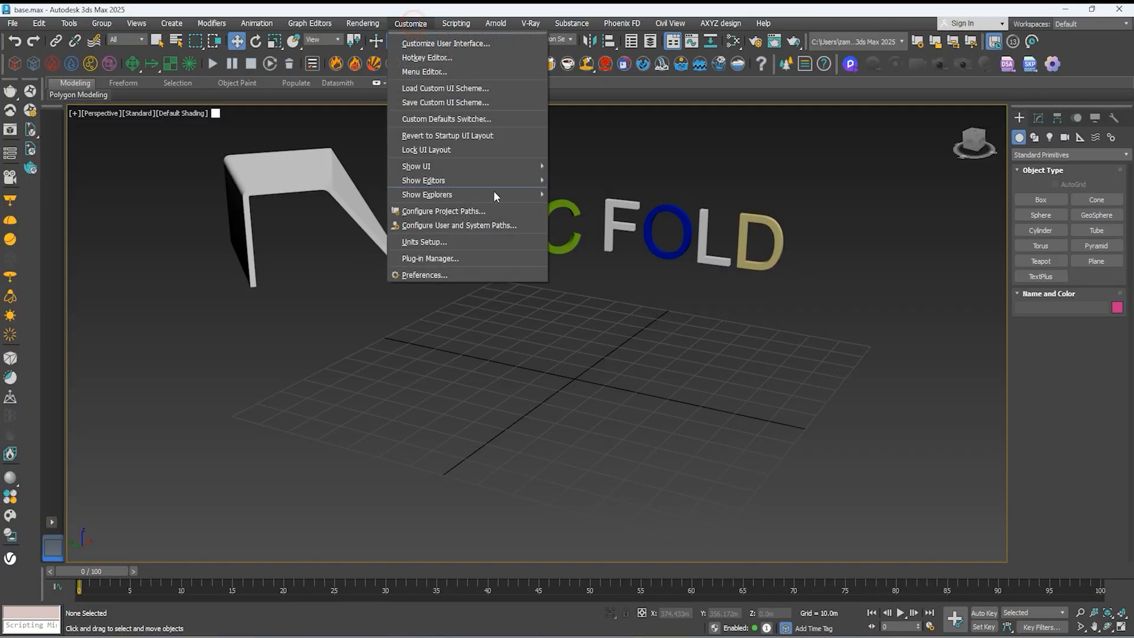
pyautogui.click(424, 243)
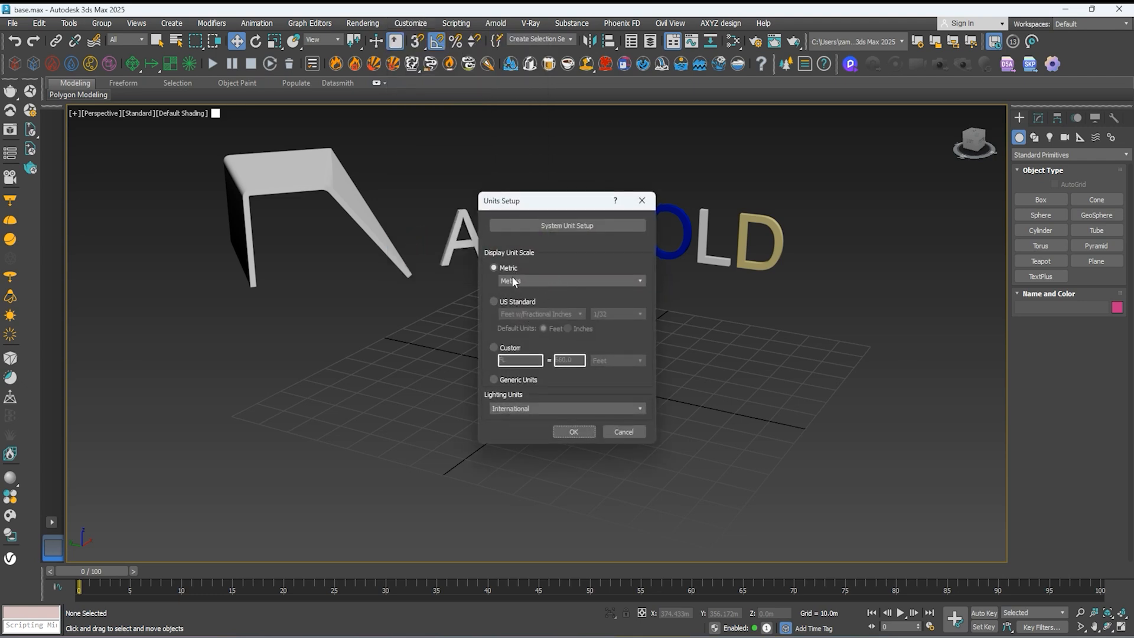
pyautogui.click(549, 226)
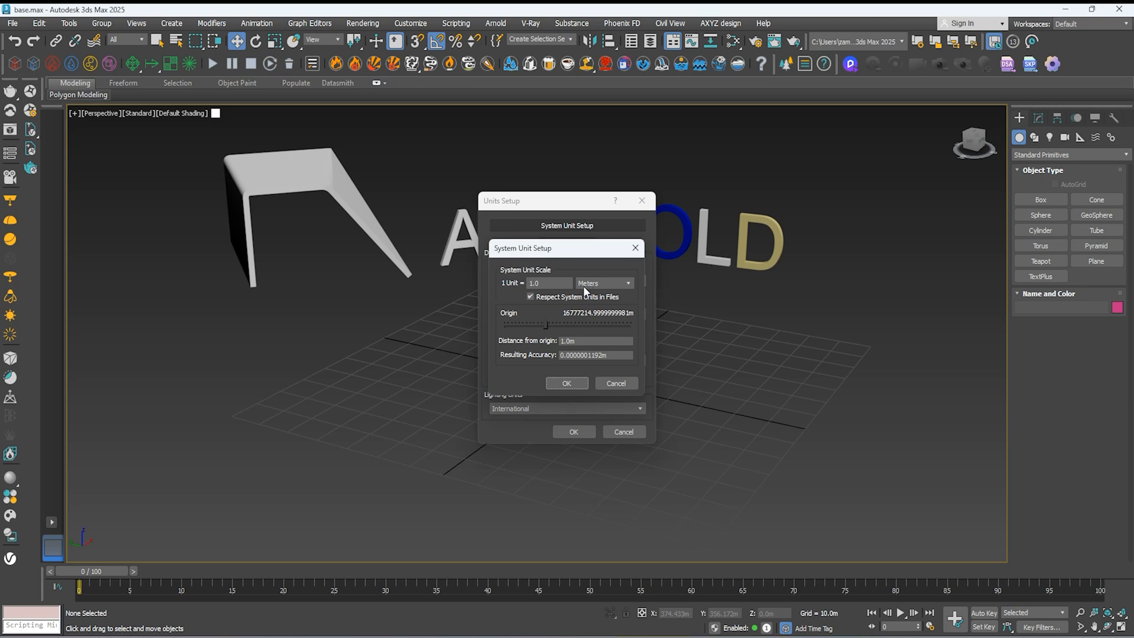
pyautogui.click(566, 383)
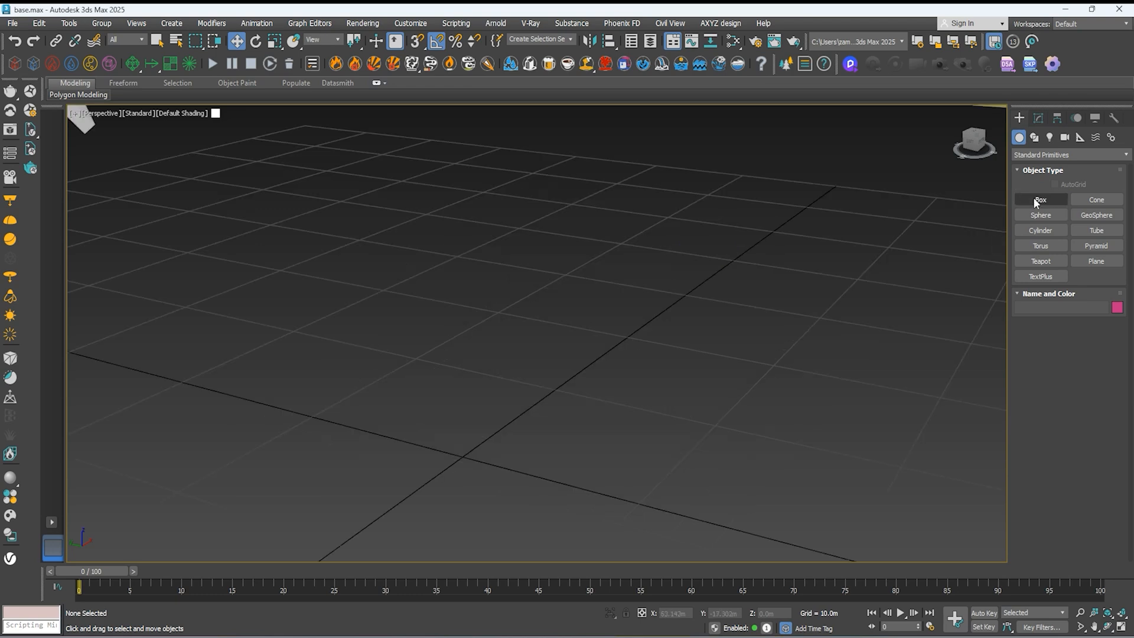
# Create a box on the ground grid with AutoGrid on, about 8.4 m long, 10.4 m wide and 1.8 m high.
pyautogui.click(1035, 198)
pyautogui.click(1051, 185)
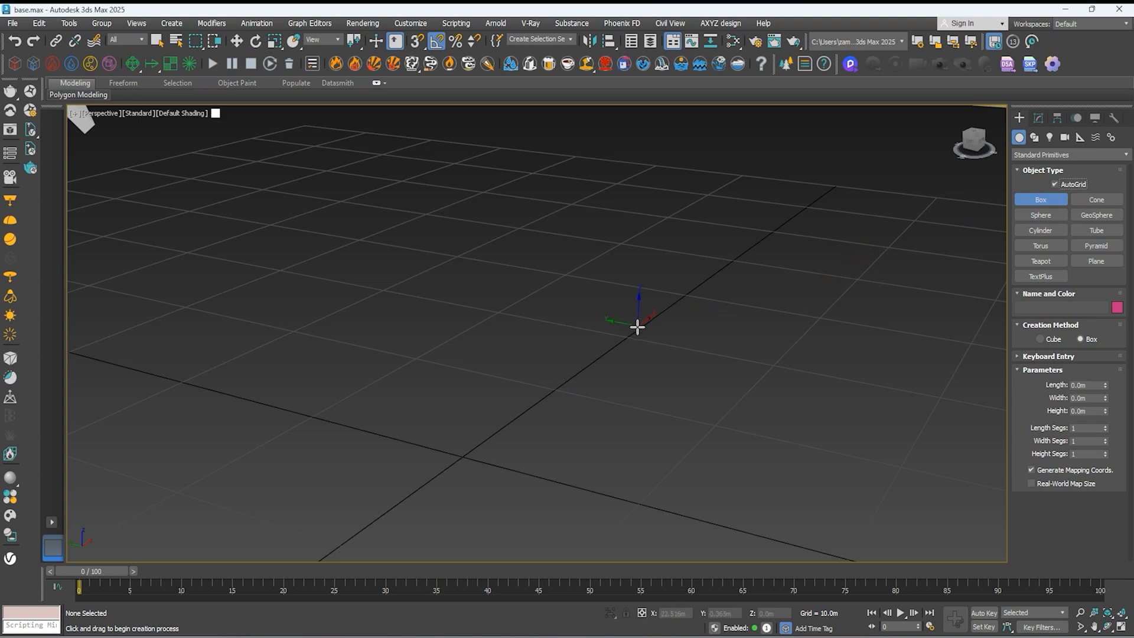
pyautogui.moveTo(582, 384)
pyautogui.mouseDown()
pyautogui.moveTo(482, 432)
pyautogui.moveTo(363, 420)
pyautogui.mouseUp()
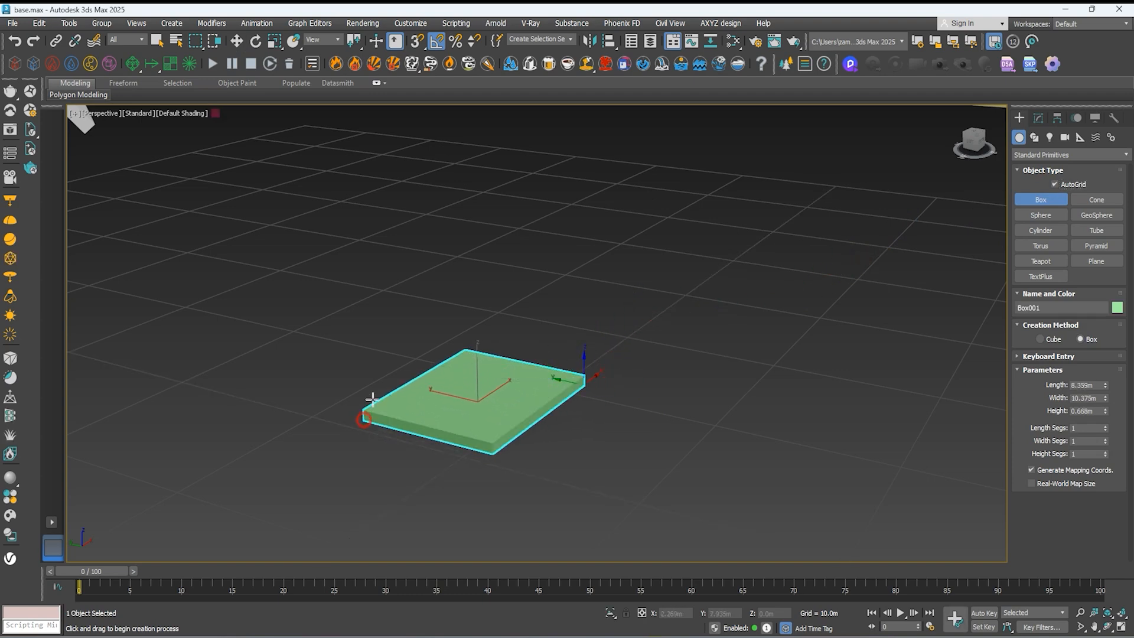
pyautogui.click(379, 388)
pyautogui.moveTo(455, 382); pyautogui.dragTo(530, 385, button='middle')
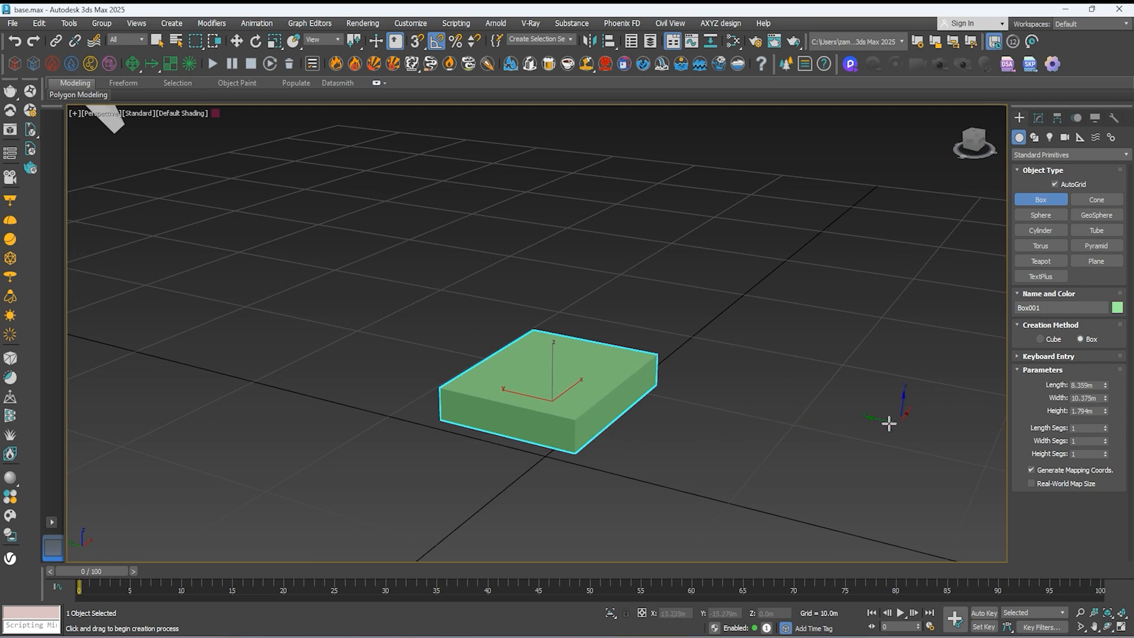
# Set the box's length and width to 0.3 m and its height to 0.7 m.
pyautogui.scroll(2, 567, 416)
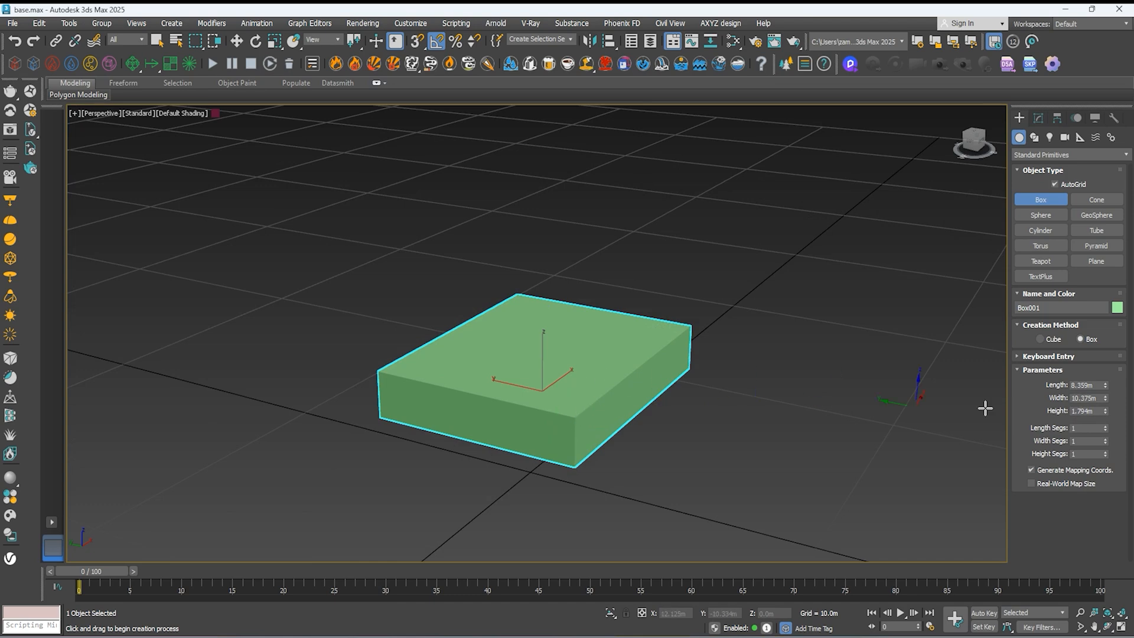
pyautogui.moveTo(1094, 388); pyautogui.dragTo(1068, 384)
pyautogui.write('3')
pyautogui.moveTo(1099, 397); pyautogui.dragTo(1061, 410)
pyautogui.write('.3.3')
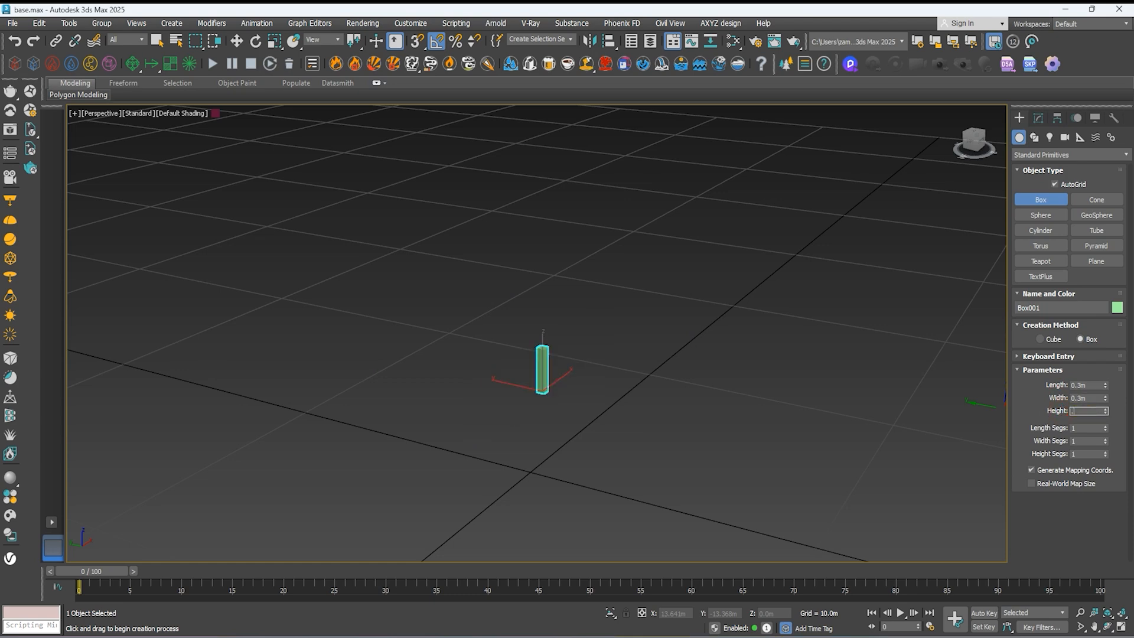
pyautogui.press('Return')
pyautogui.scroll(5, 561, 377)
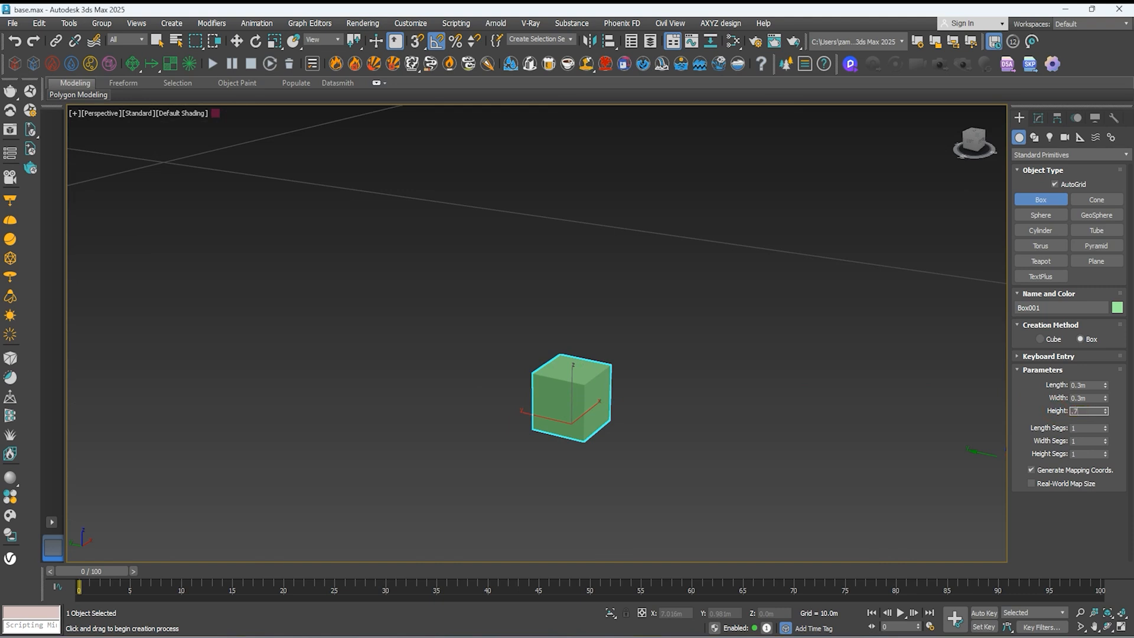
pyautogui.write('.7')
pyautogui.click(1030, 395)
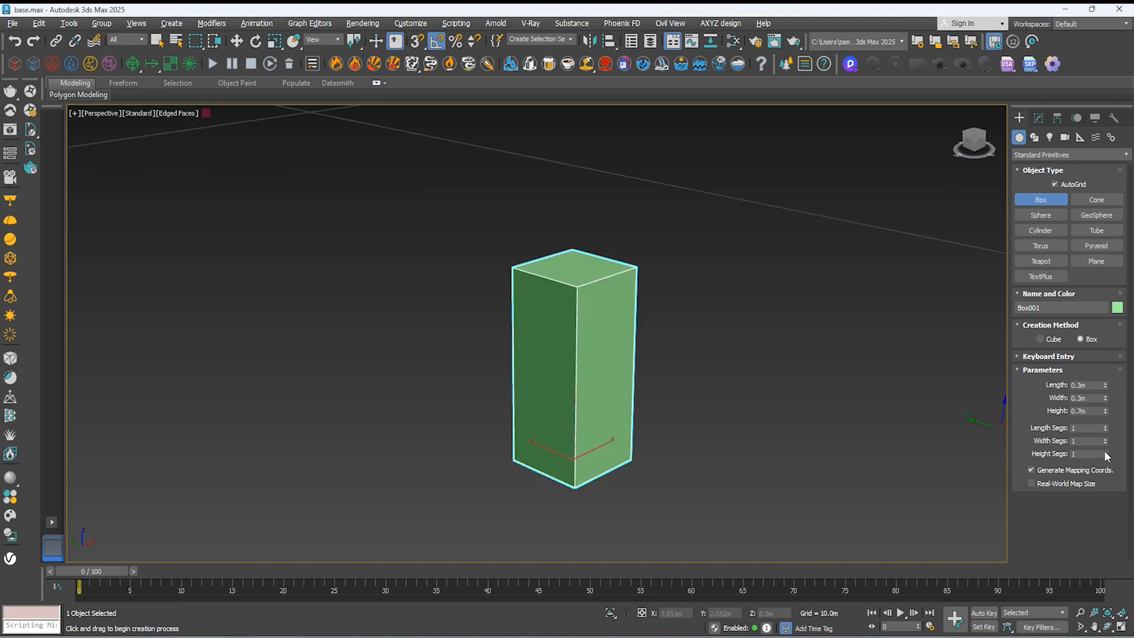
# Divide the box into 5 height segments.
pyautogui.click(1105, 452)
pyautogui.click(1104, 452)
pyautogui.click(1104, 452)
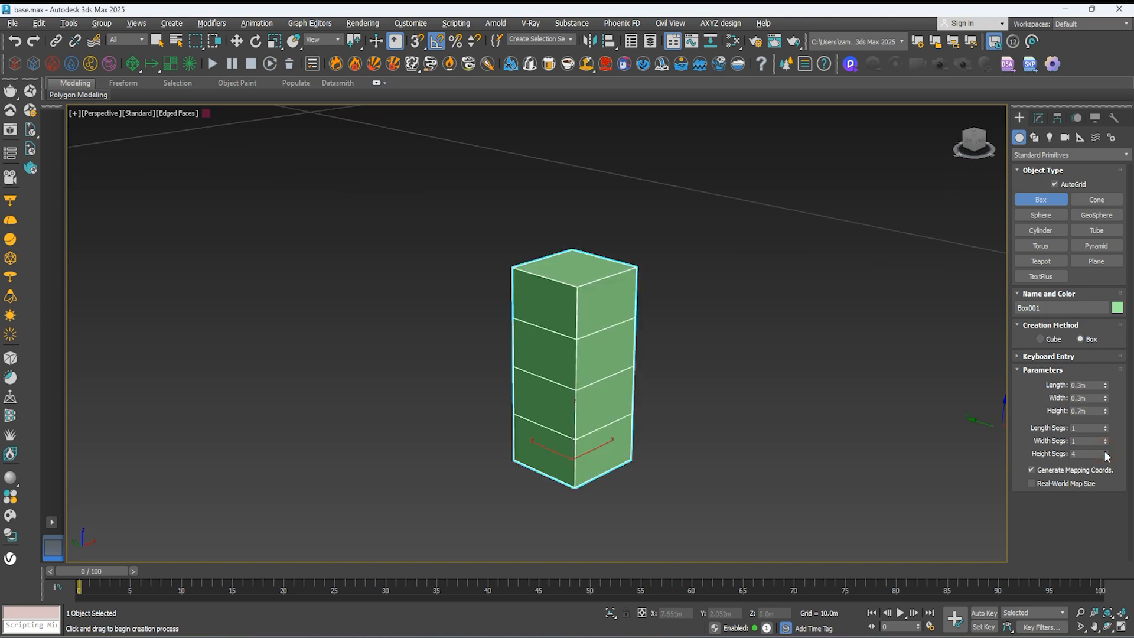
pyautogui.click(1105, 452)
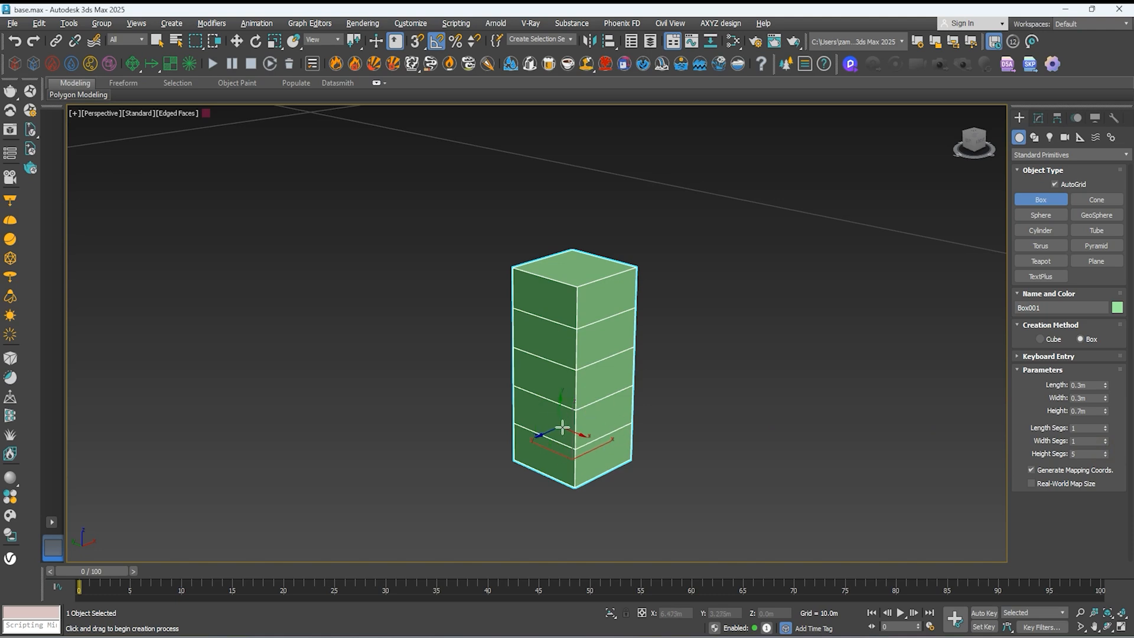
# Convert the box to an Editable Poly.
pyautogui.rightClick(609, 335)
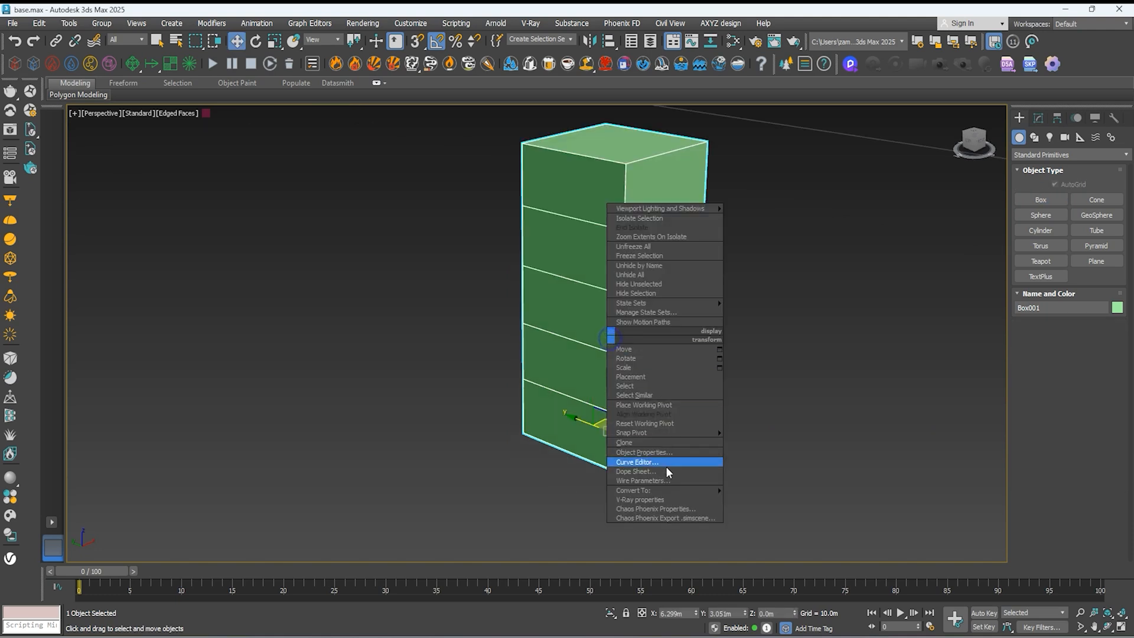
pyautogui.moveTo(717, 490)
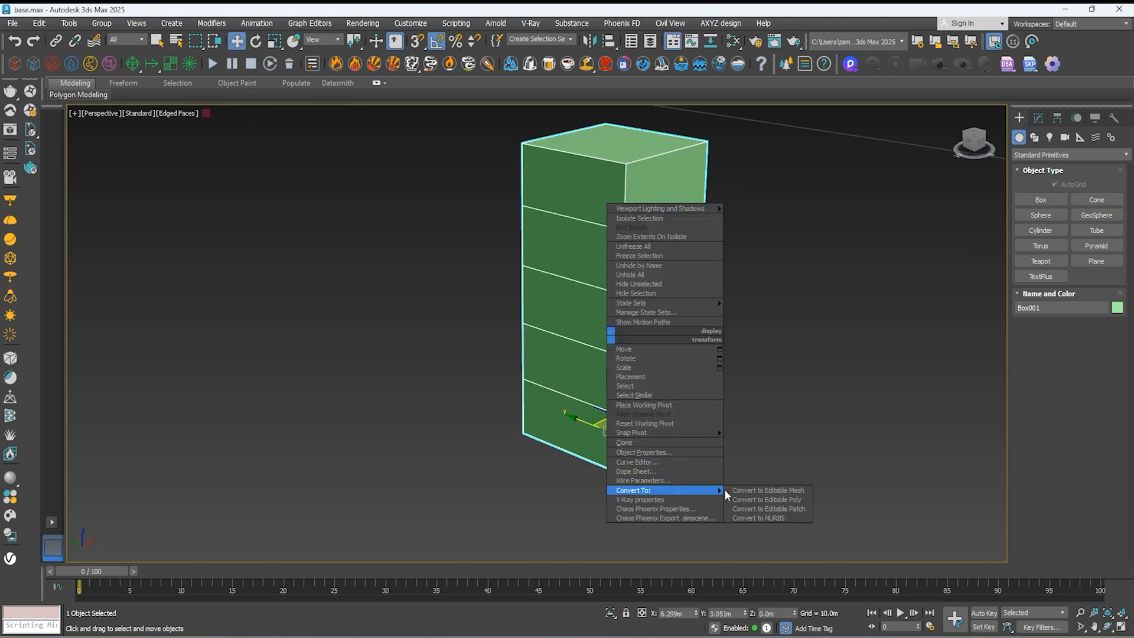
pyautogui.click(788, 500)
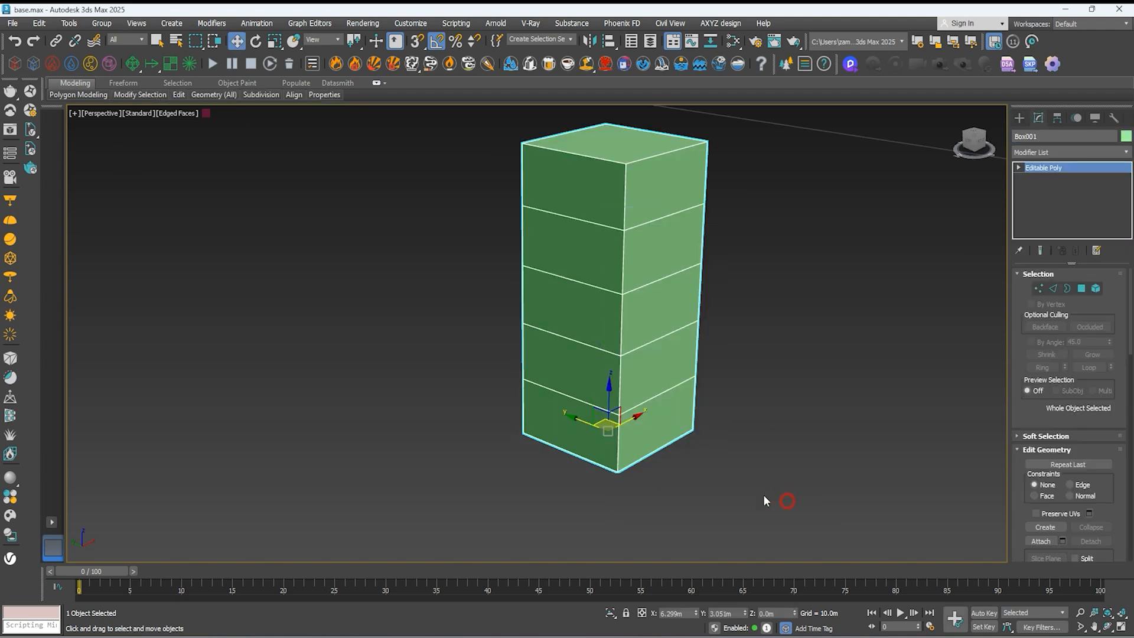
# Extrude the lowest polygon on one side of the column outward by about 0.205 m.
pyautogui.click(1082, 288)
pyautogui.click(561, 413)
pyautogui.moveTo(564, 437); pyautogui.dragTo(615, 424, button='middle')
pyautogui.scroll(-3, 602, 379)
pyautogui.scroll(3, 619, 426)
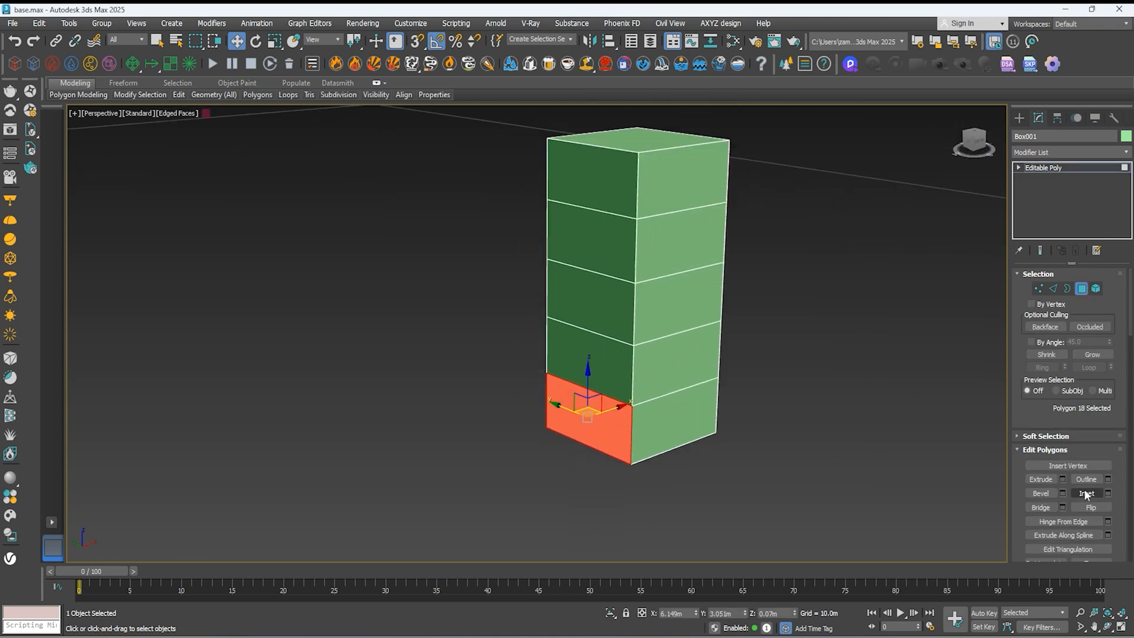
pyautogui.click(1063, 479)
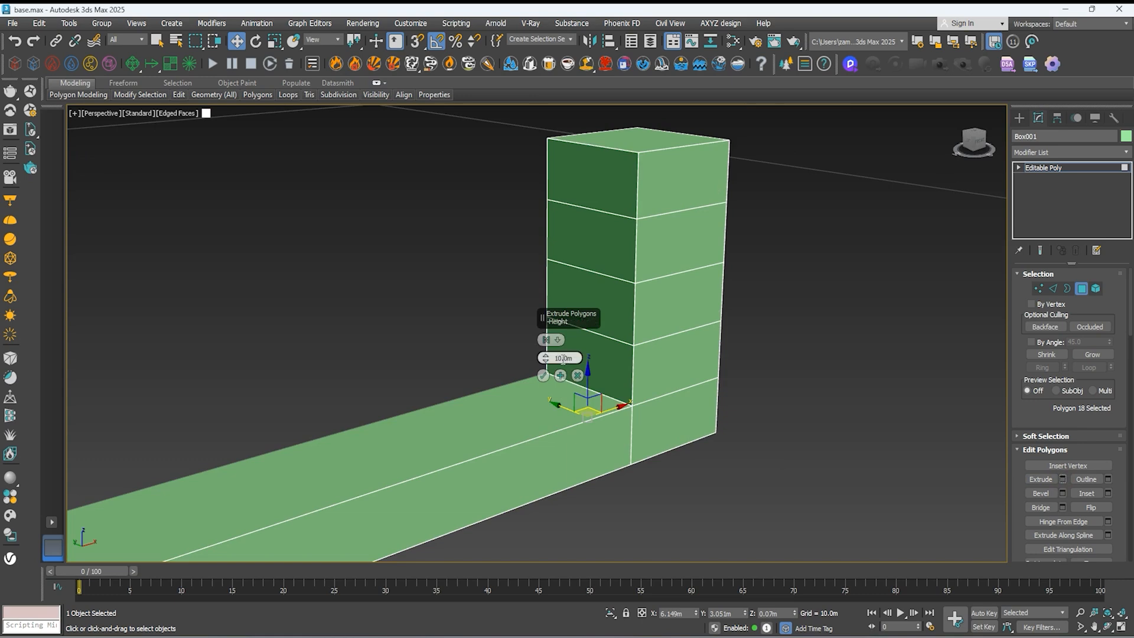
pyautogui.moveTo(545, 359); pyautogui.dragTo(553, 417)
pyautogui.click(544, 376)
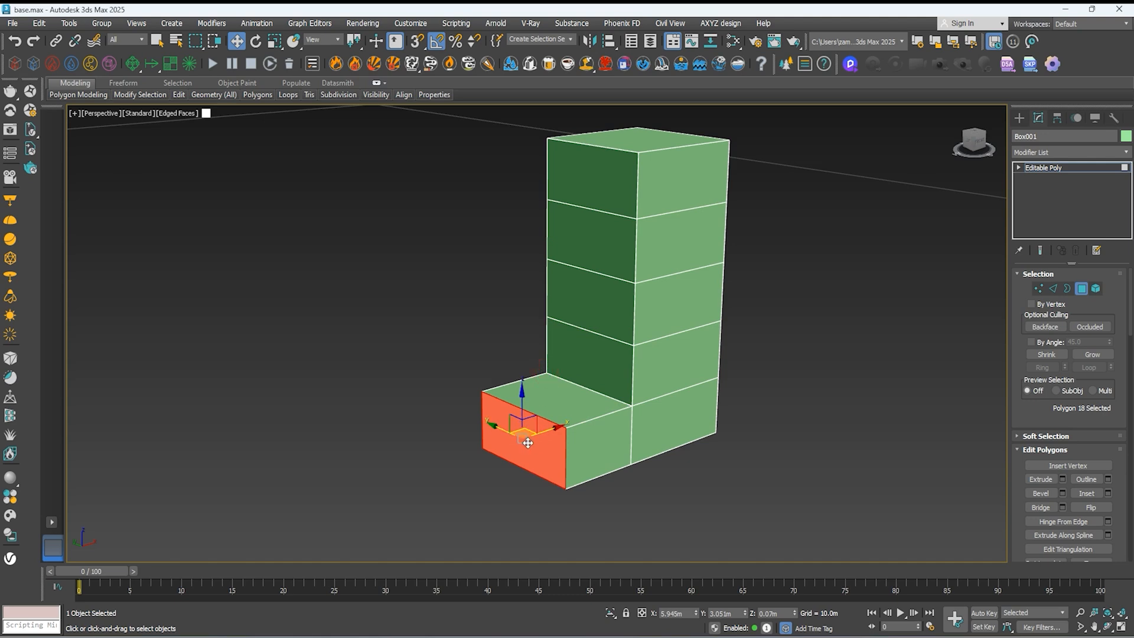
# Rotate the extruded end polygon so it tilts upward and raise it along the vertical axis.
pyautogui.click(256, 41)
pyautogui.moveTo(528, 391); pyautogui.dragTo(538, 377)
pyautogui.hotkey('ctrl', 'z')
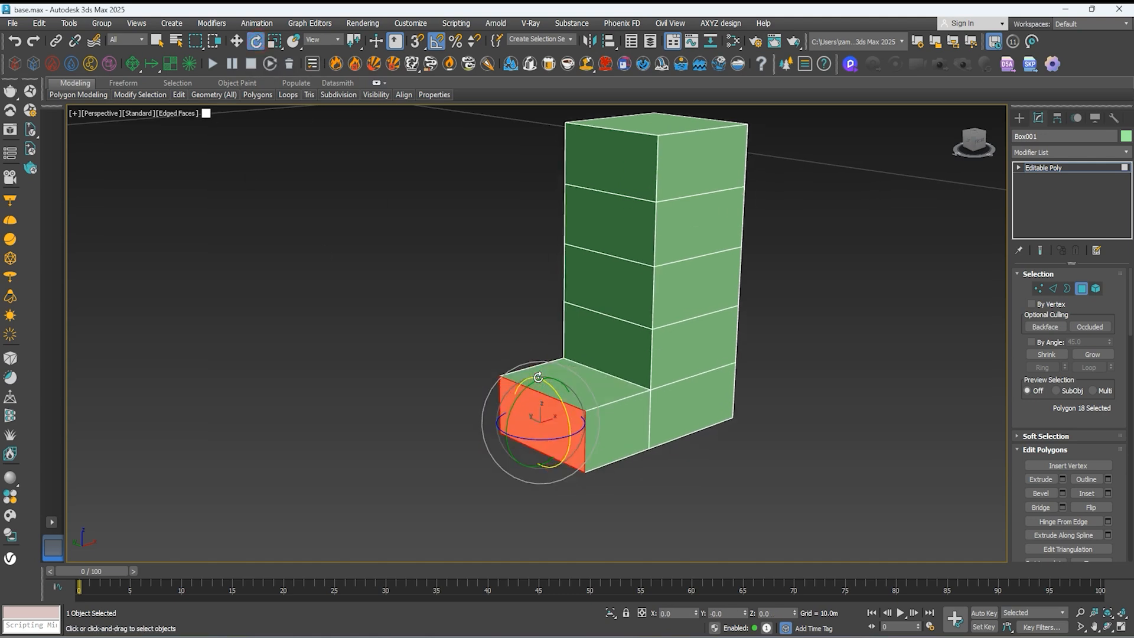
pyautogui.keyDown('alt'); pyautogui.moveTo(539, 387); pyautogui.dragTo(532, 403, button='middle'); pyautogui.keyUp('alt')
pyautogui.moveTo(523, 401); pyautogui.dragTo(542, 381)
pyautogui.keyDown('alt'); pyautogui.moveTo(542, 381); pyautogui.dragTo(532, 414, button='middle'); pyautogui.keyUp('alt')
pyautogui.click(237, 41)
pyautogui.moveTo(555, 405); pyautogui.dragTo(555, 371)
# Extrude the tilted end polygon by 0.205 m and reposition and rotate it until it lies level, curving the branch upward.
pyautogui.click(1062, 479)
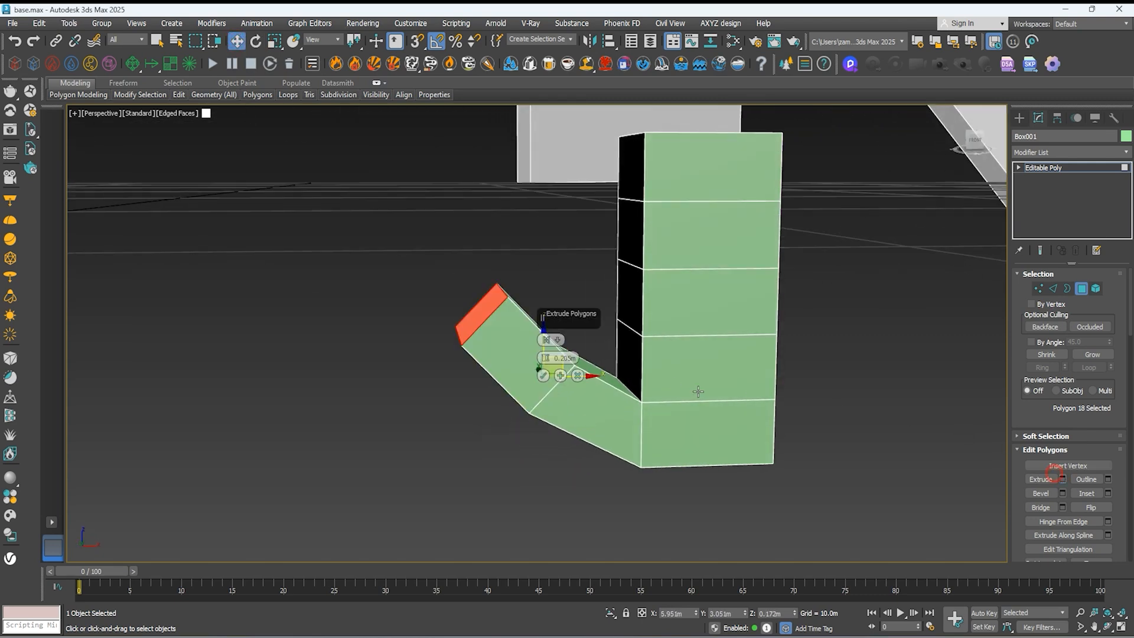
pyautogui.click(543, 375)
pyautogui.moveTo(506, 279); pyautogui.dragTo(517, 246)
pyautogui.press('e')
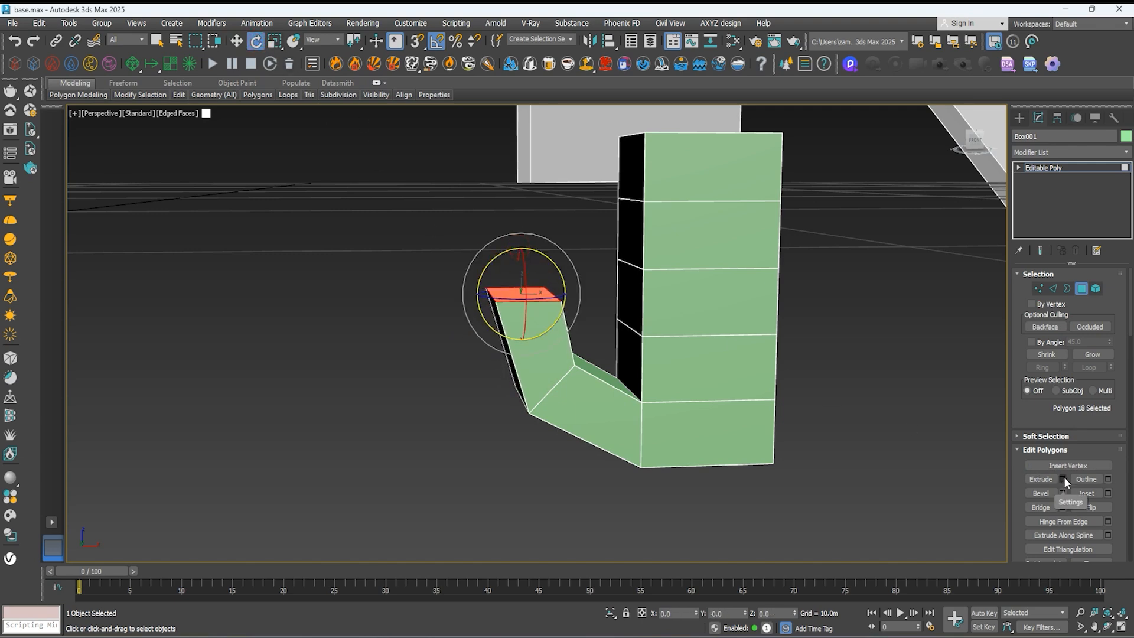
pyautogui.press('w')
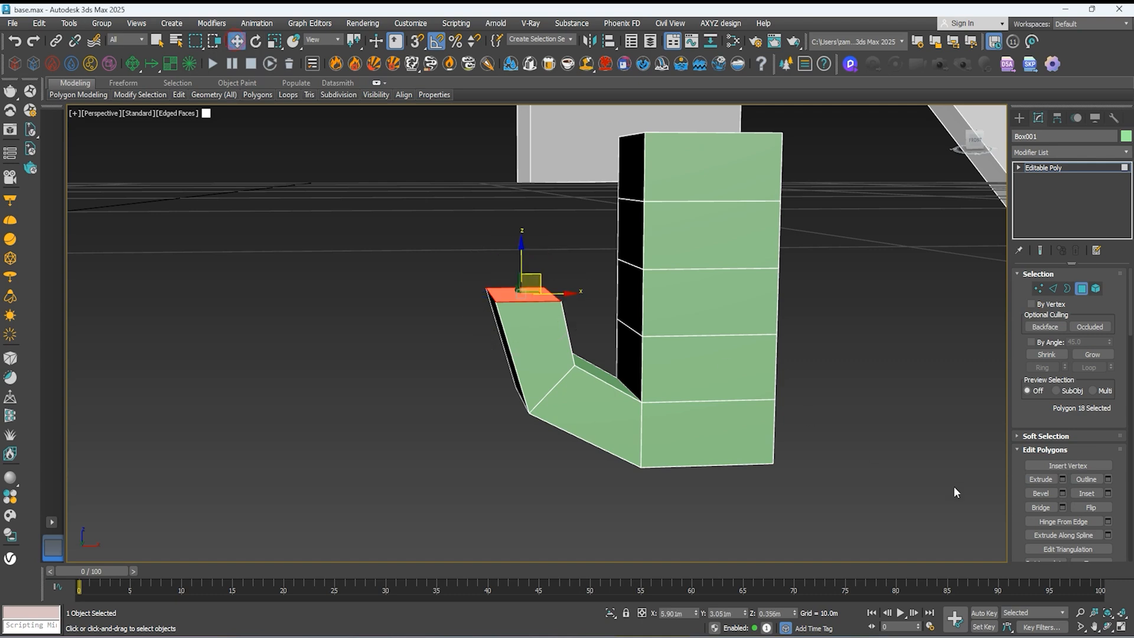
# Extrude the level end polygon upward by 0.205 m and shift it sideways toward the column.
pyautogui.click(1062, 480)
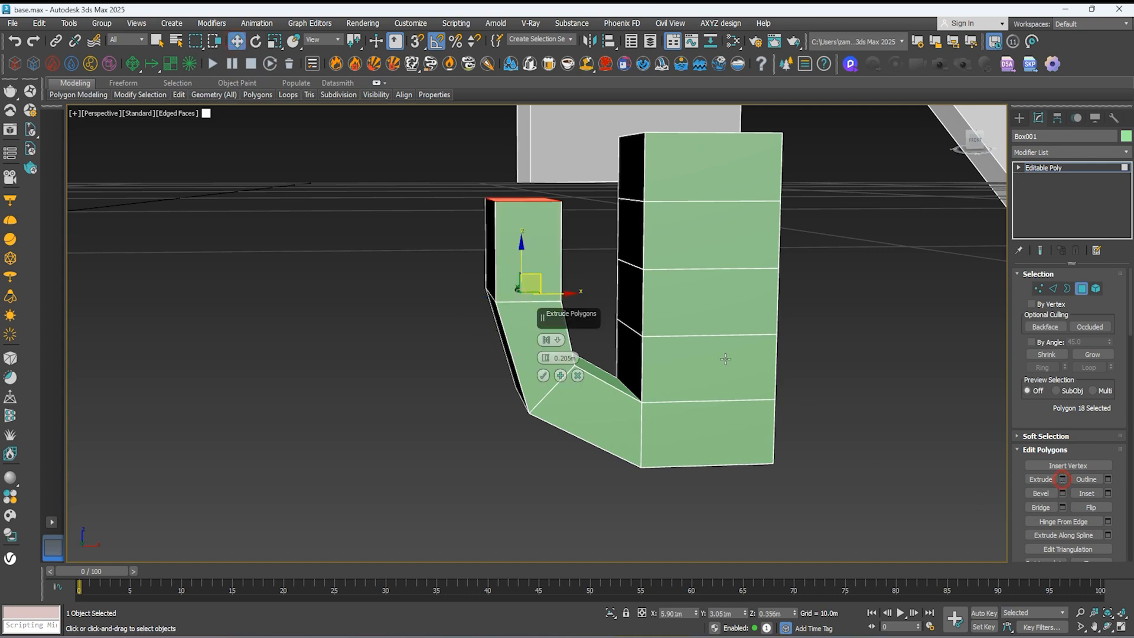
pyautogui.click(541, 373)
pyautogui.keyDown('alt'); pyautogui.moveTo(530, 306); pyautogui.dragTo(530, 335, button='middle'); pyautogui.keyUp('alt')
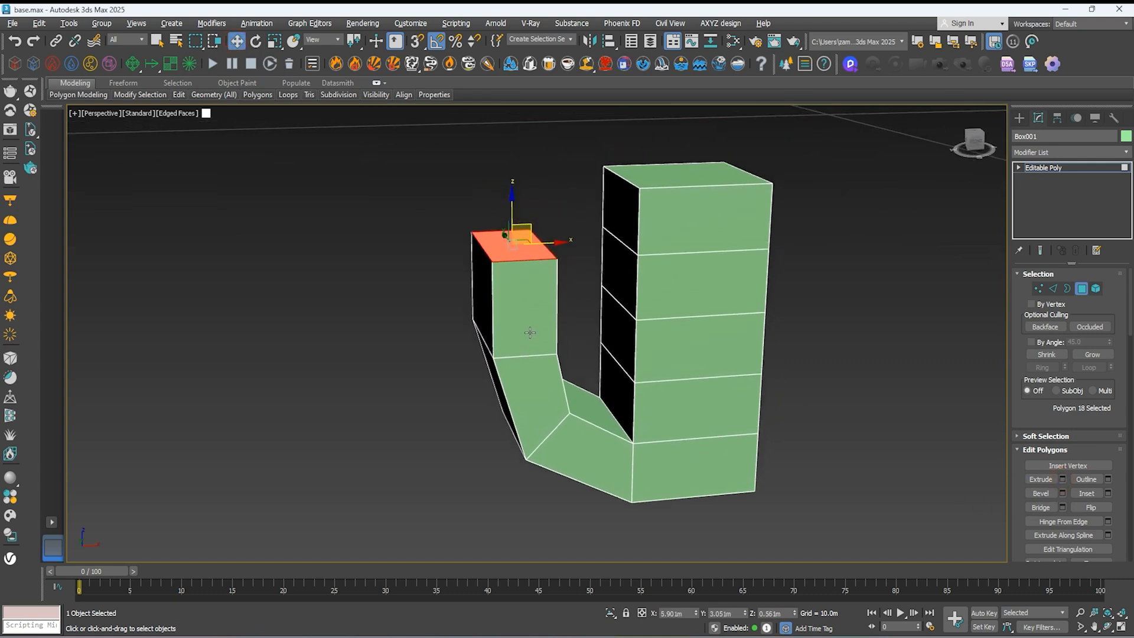
pyautogui.moveTo(529, 226); pyautogui.dragTo(582, 229)
pyautogui.moveTo(598, 281); pyautogui.dragTo(582, 273, button='middle')
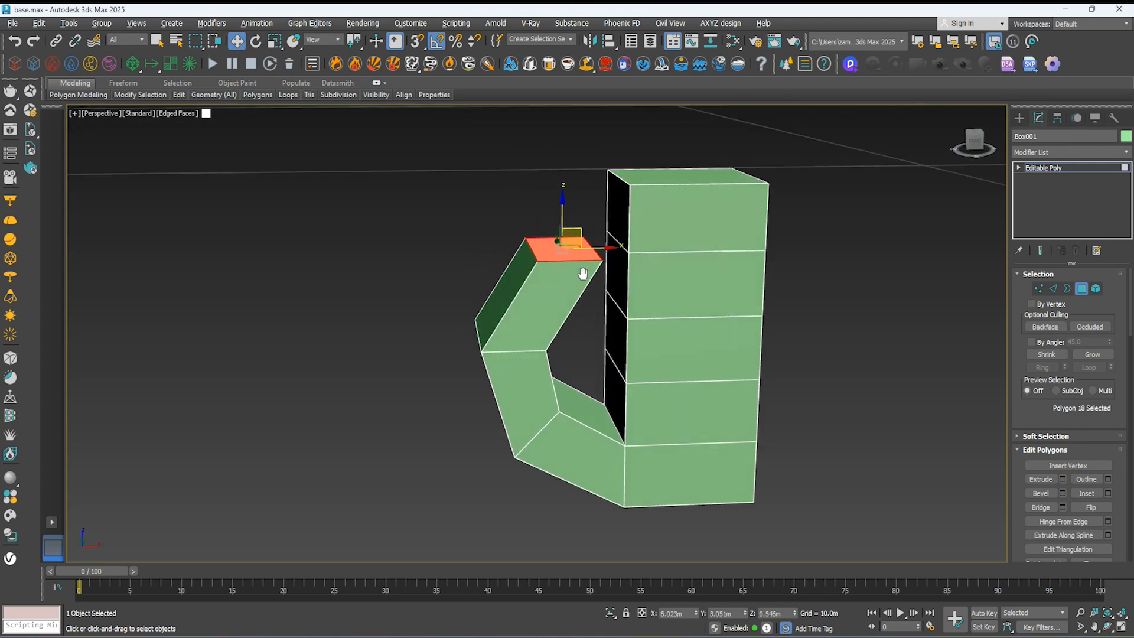
# Extrude the branch's end polygon upward by 0.205 m, shift it away from the column and rotate it about 35° around the Y axis.
pyautogui.click(1063, 478)
pyautogui.click(543, 376)
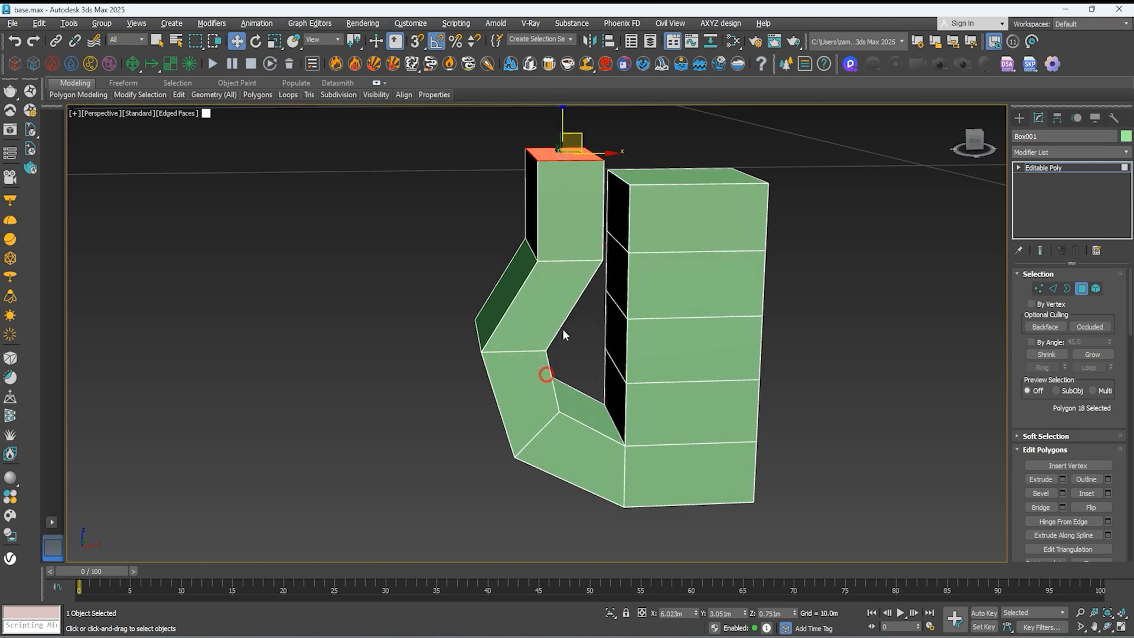
pyautogui.moveTo(579, 142); pyautogui.dragTo(476, 144)
pyautogui.press('e')
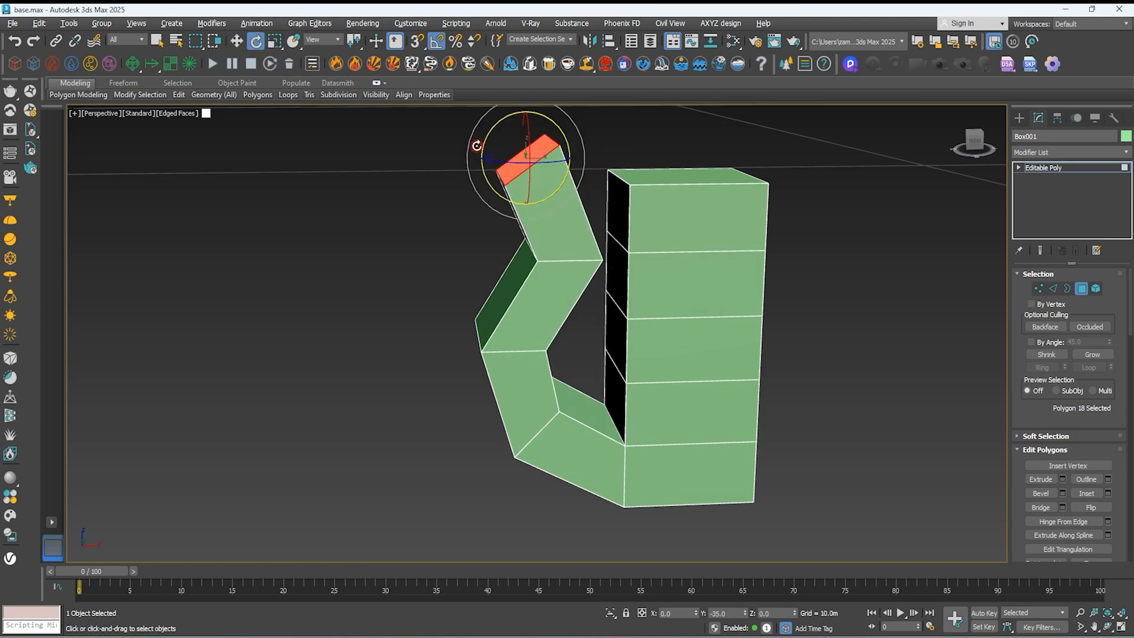
pyautogui.click(238, 45)
# Scale the tilted end polygon uniformly down to a narrow tip.
pyautogui.keyDown('alt'); pyautogui.moveTo(503, 208); pyautogui.dragTo(519, 175, button='middle'); pyautogui.keyUp('alt')
pyautogui.click(273, 42)
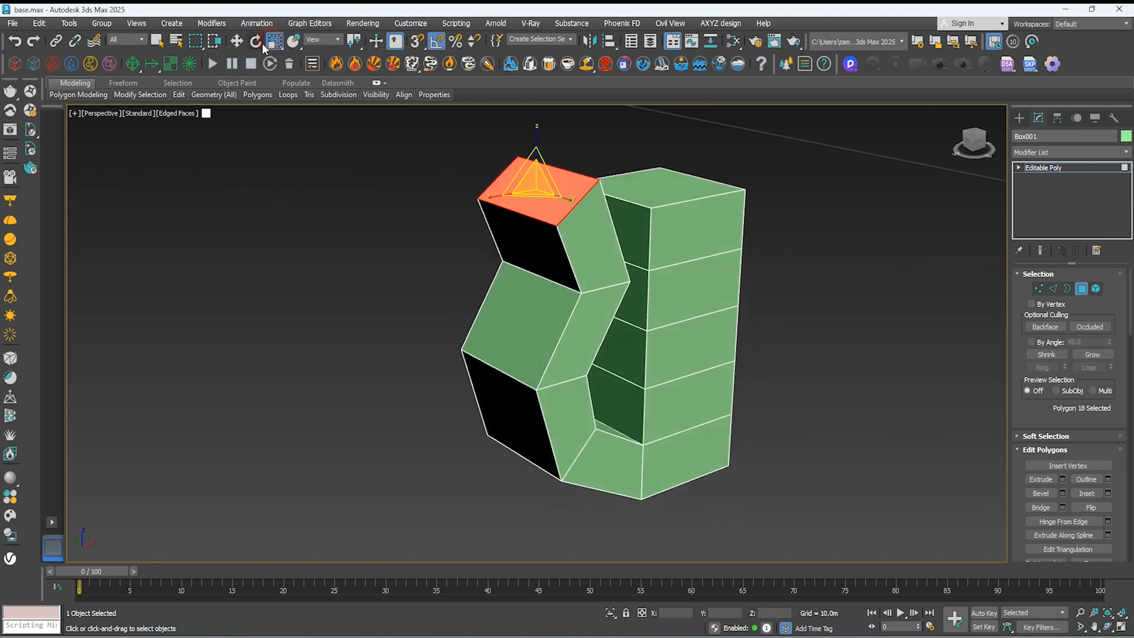
pyautogui.moveTo(536, 182); pyautogui.dragTo(496, 321)
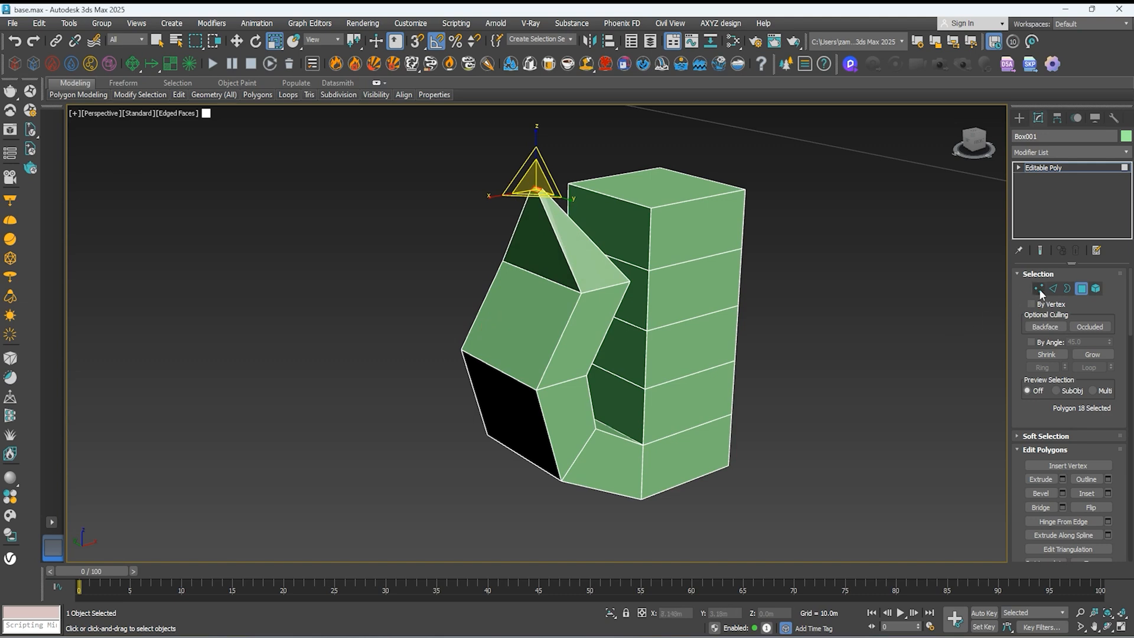
# Scale down the edge loop directly below the branch's tip and the edge loop at its lowest bend.
pyautogui.click(1053, 288)
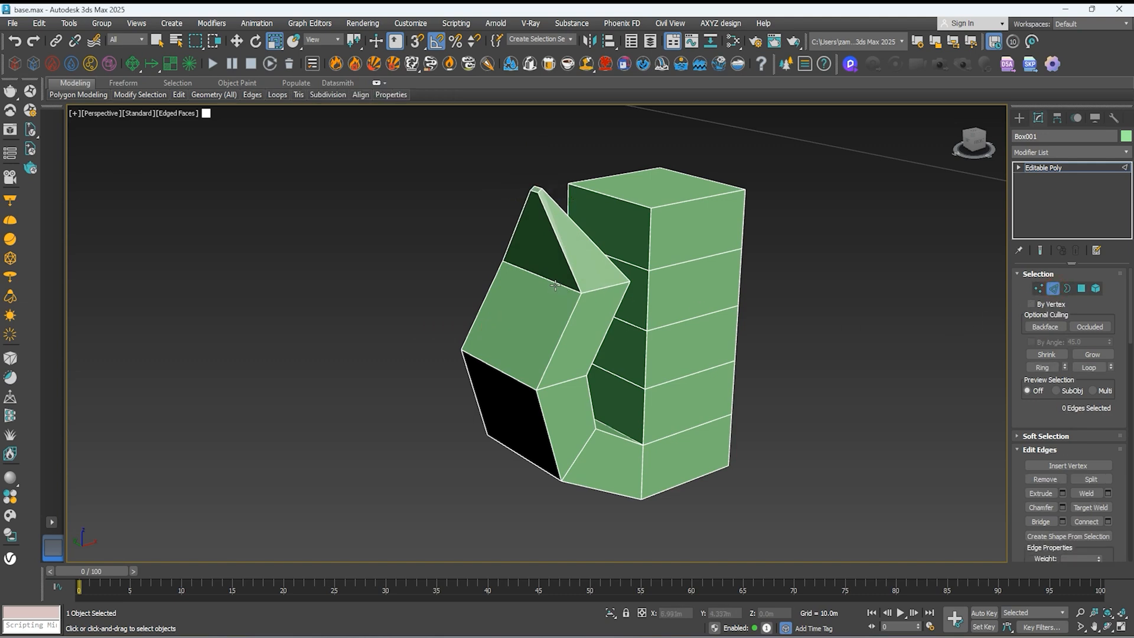
pyautogui.doubleClick(598, 290)
pyautogui.moveTo(568, 266); pyautogui.dragTo(514, 415)
pyautogui.doubleClick(569, 379)
pyautogui.moveTo(558, 403); pyautogui.dragTo(581, 392, button='middle')
pyautogui.doubleClick(581, 392)
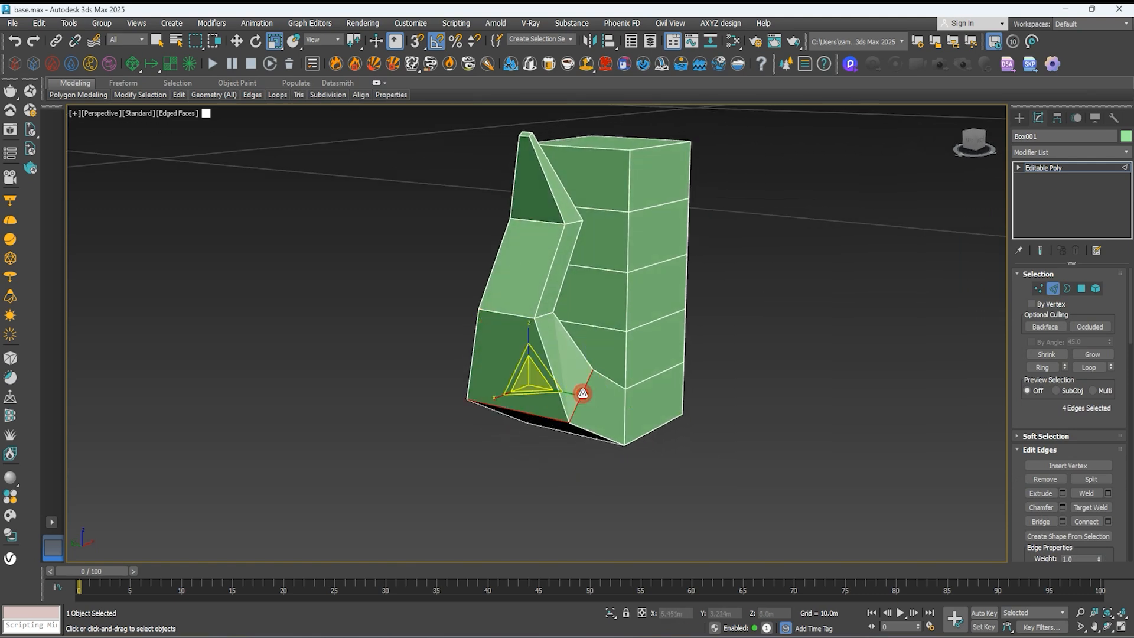
pyautogui.moveTo(529, 388); pyautogui.dragTo(531, 406)
pyautogui.moveTo(534, 404)
pyautogui.keyDown('alt'); pyautogui.mouseDown(button='middle')
pyautogui.moveTo(580, 385)
pyautogui.moveTo(520, 393)
pyautogui.mouseUp(button='middle'); pyautogui.keyUp('alt')
# Scale down the edge loop at the middle of the branch, plus the loop at its upper bend.
pyautogui.doubleClick(542, 318)
pyautogui.keyDown('alt'); pyautogui.moveTo(542, 318); pyautogui.dragTo(579, 311, button='middle'); pyautogui.keyUp('alt')
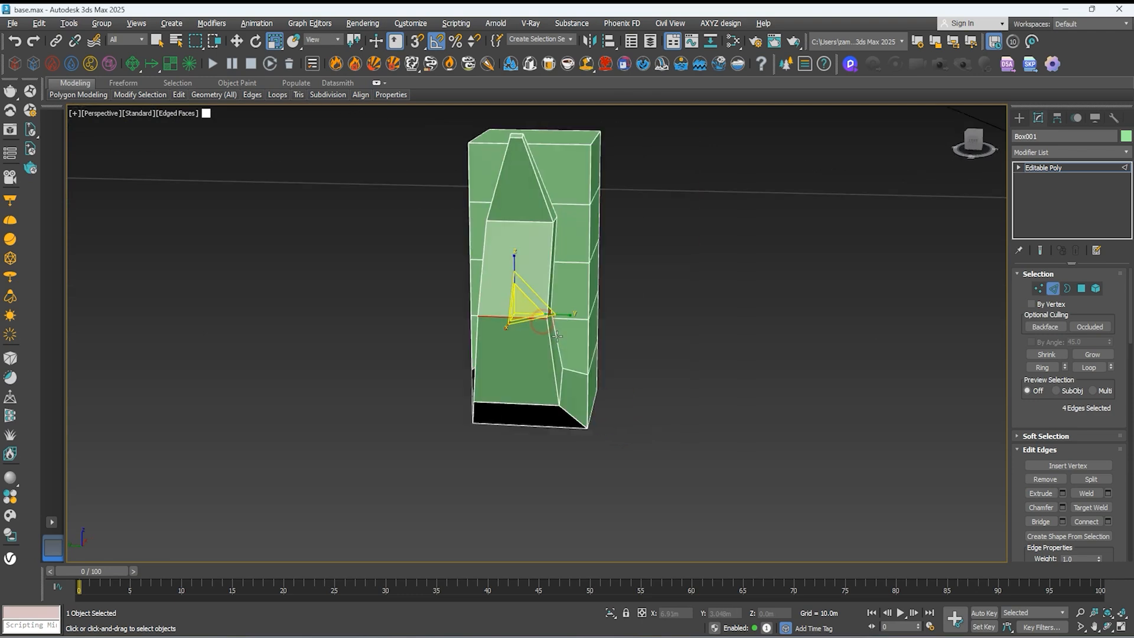
pyautogui.moveTo(523, 308); pyautogui.dragTo(520, 322)
pyautogui.keyDown('alt'); pyautogui.moveTo(520, 324); pyautogui.dragTo(485, 305, button='middle'); pyautogui.keyUp('alt')
pyautogui.doubleClick(562, 241)
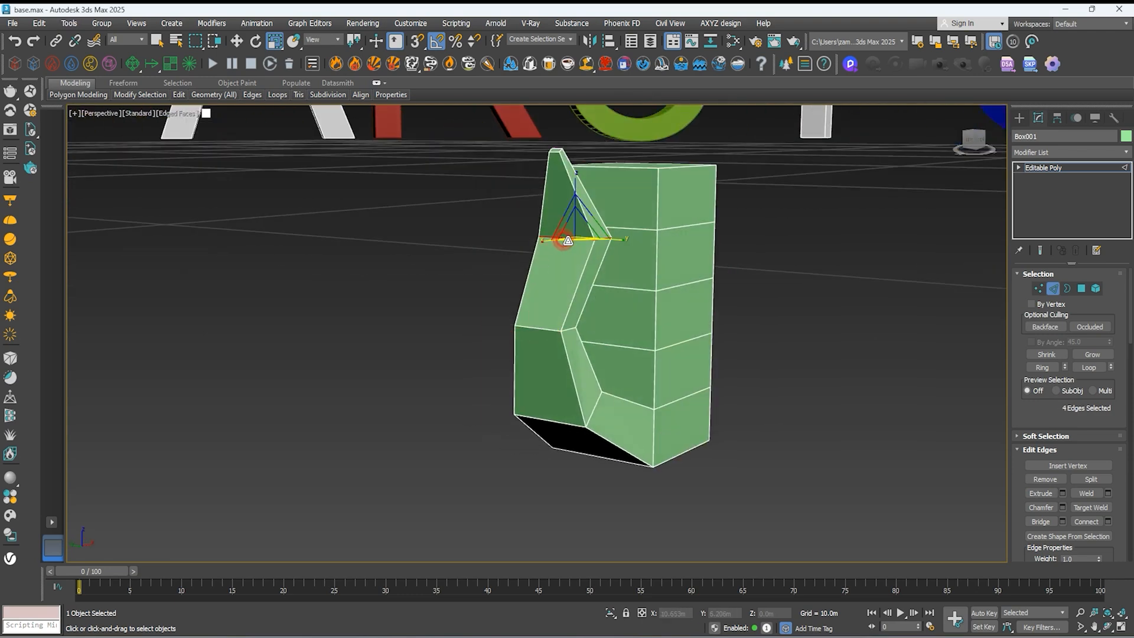
pyautogui.moveTo(567, 236); pyautogui.dragTo(530, 297)
pyautogui.keyDown('alt'); pyautogui.moveTo(531, 297); pyautogui.dragTo(753, 392, button='middle'); pyautogui.keyUp('alt')
# Extrude the second-row polygon on the column's adjacent side outward by 0.205 m.
pyautogui.click(1081, 288)
pyautogui.click(725, 332)
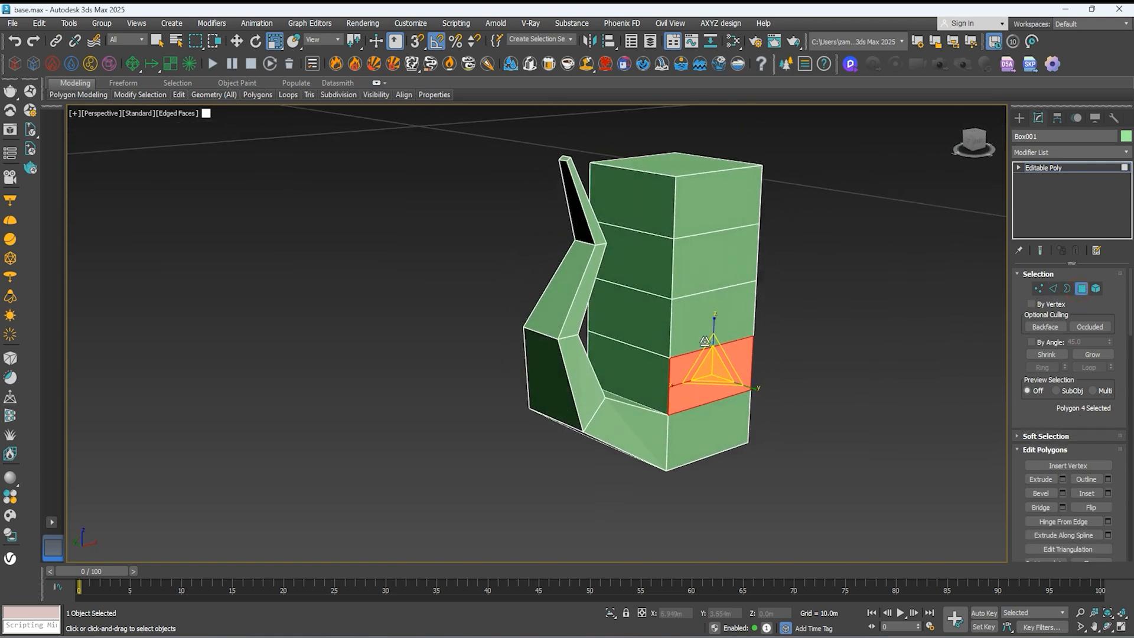
pyautogui.click(1057, 478)
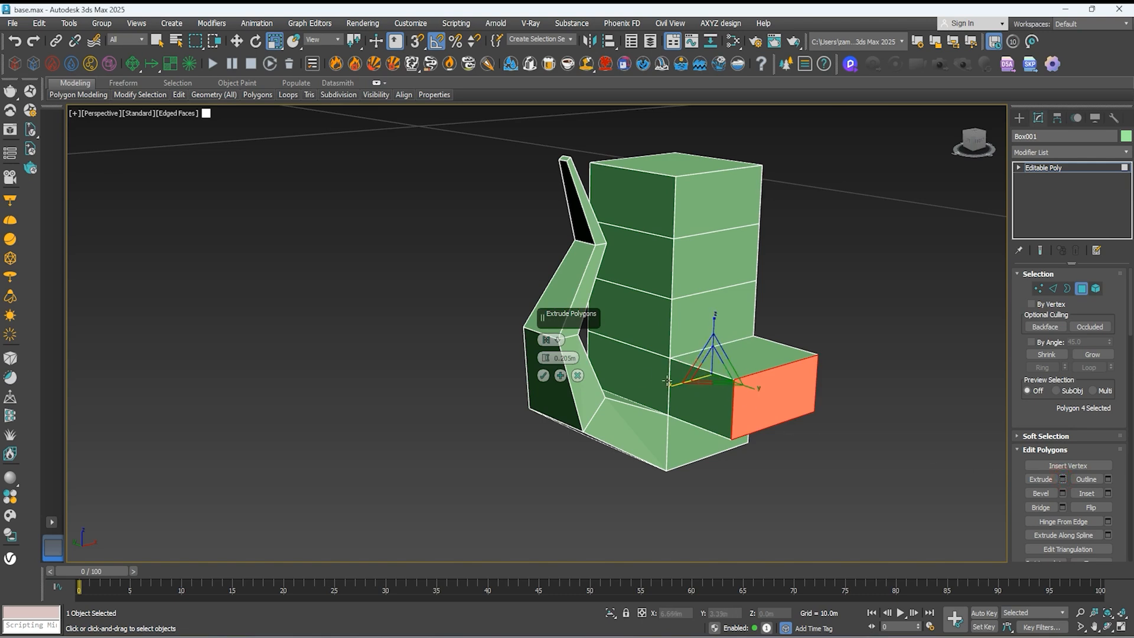
pyautogui.click(543, 376)
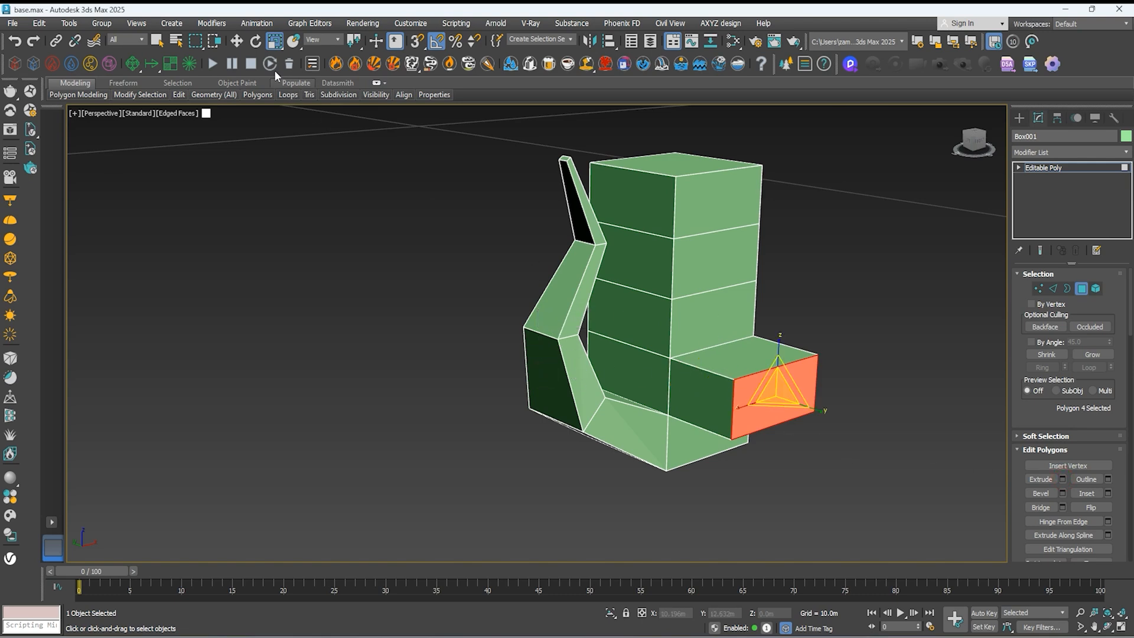
# Rotate the new branch's end polygon so it tilts upward and raise it slightly along the vertical axis.
pyautogui.click(236, 40)
pyautogui.keyDown('alt'); pyautogui.moveTo(729, 329); pyautogui.dragTo(742, 333, button='middle'); pyautogui.keyUp('alt')
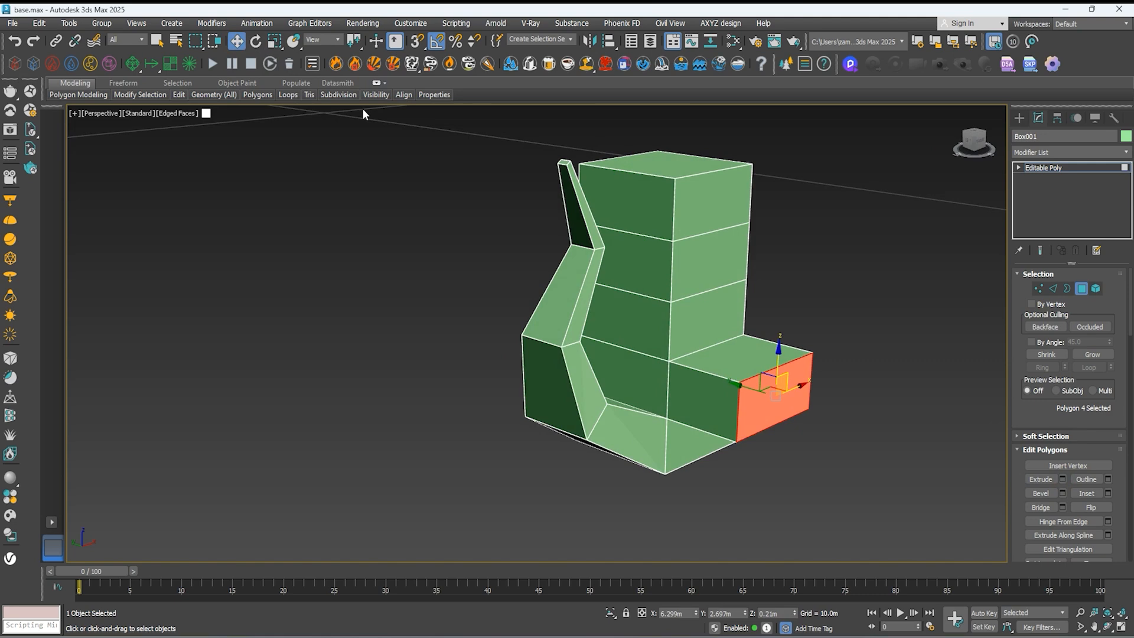
pyautogui.click(257, 42)
pyautogui.moveTo(804, 377); pyautogui.dragTo(778, 312)
pyautogui.click(237, 42)
pyautogui.moveTo(777, 376)
pyautogui.mouseDown(button='middle')
pyautogui.moveTo(726, 388)
pyautogui.moveTo(768, 375)
pyautogui.mouseUp(button='middle')
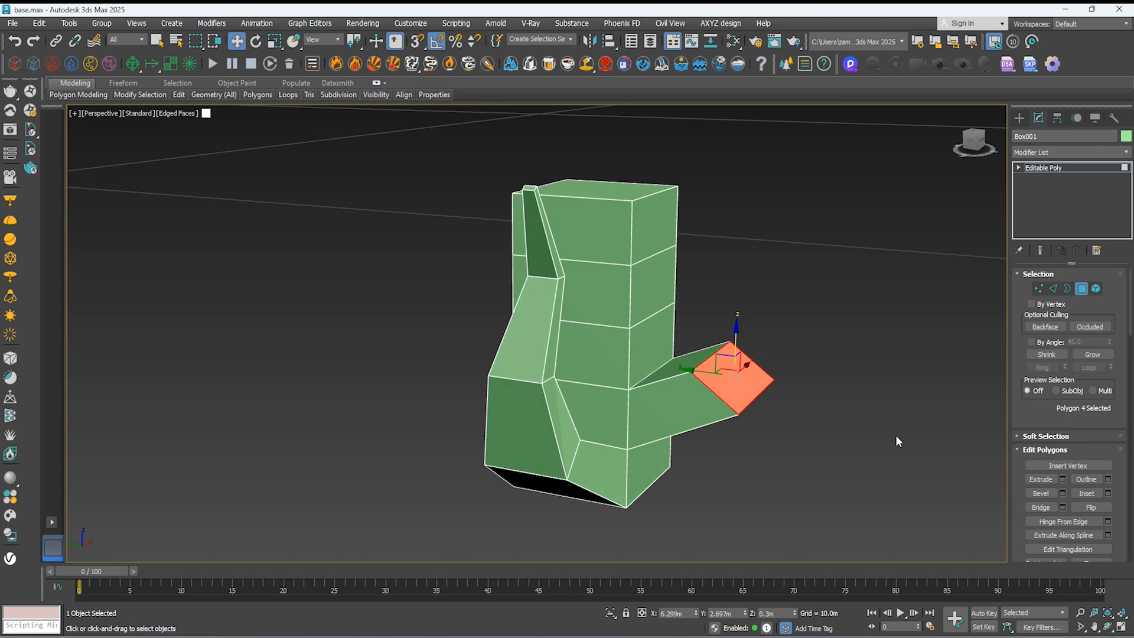
# Extrude the tilted end polygon by 0.205 m and taper this second branch to a narrow tip, slimming the edge loop below it.
pyautogui.click(1063, 479)
pyautogui.click(543, 375)
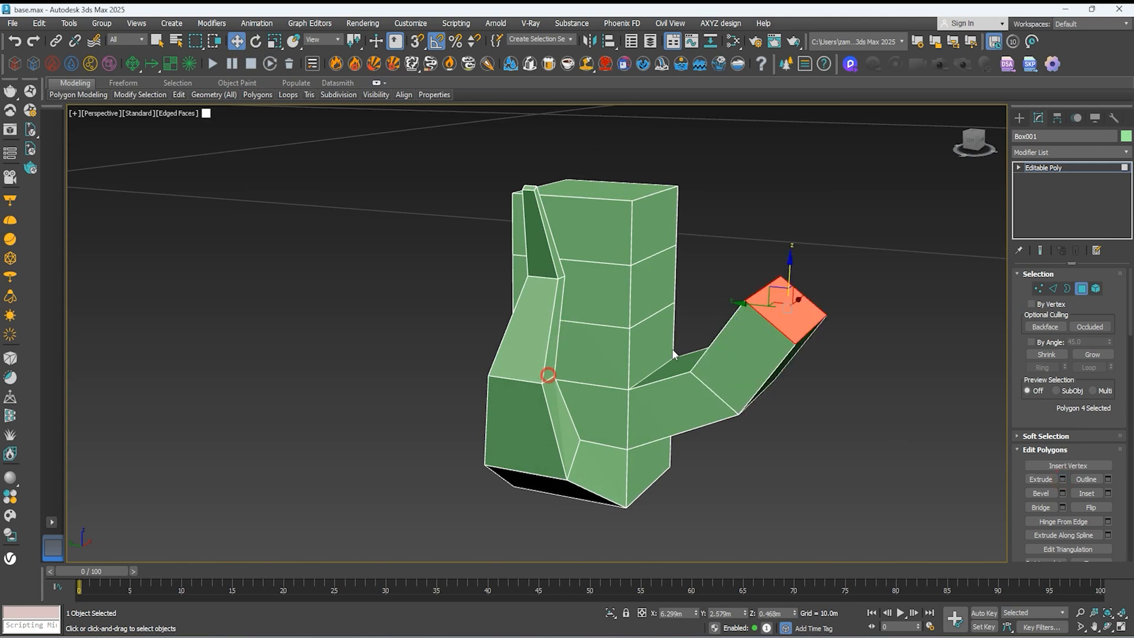
pyautogui.keyDown('alt'); pyautogui.moveTo(771, 290); pyautogui.dragTo(438, 178, button='middle'); pyautogui.keyUp('alt')
pyautogui.press('r')
pyautogui.moveTo(716, 295); pyautogui.dragTo(646, 526)
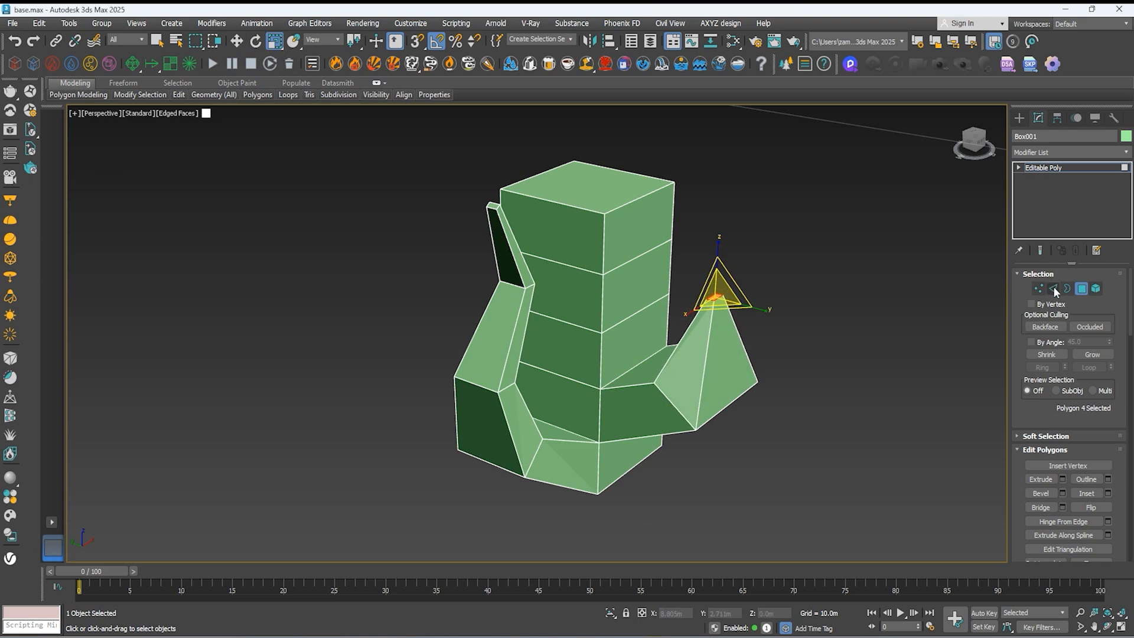
pyautogui.click(1053, 288)
pyautogui.keyDown('alt'); pyautogui.moveTo(738, 330); pyautogui.dragTo(676, 379, button='middle'); pyautogui.keyUp('alt')
# Extrude the lowest polygon on the column side opposite the first branch outward.
pyautogui.click(1081, 288)
pyautogui.click(661, 415)
pyautogui.keyDown('alt'); pyautogui.moveTo(639, 414); pyautogui.dragTo(661, 416, button='middle'); pyautogui.keyUp('alt')
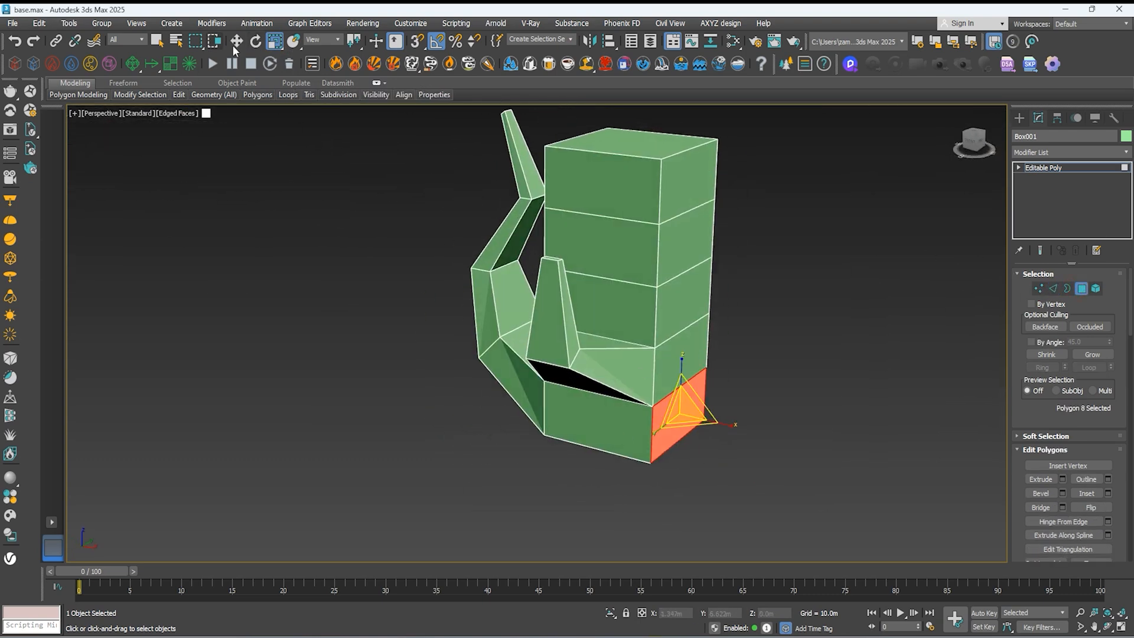
pyautogui.click(236, 42)
pyautogui.click(1062, 478)
pyautogui.click(545, 376)
# Rotate the third branch's end polygon to tilt upward and raise it slightly.
pyautogui.press('e')
pyautogui.moveTo(734, 375); pyautogui.dragTo(703, 408)
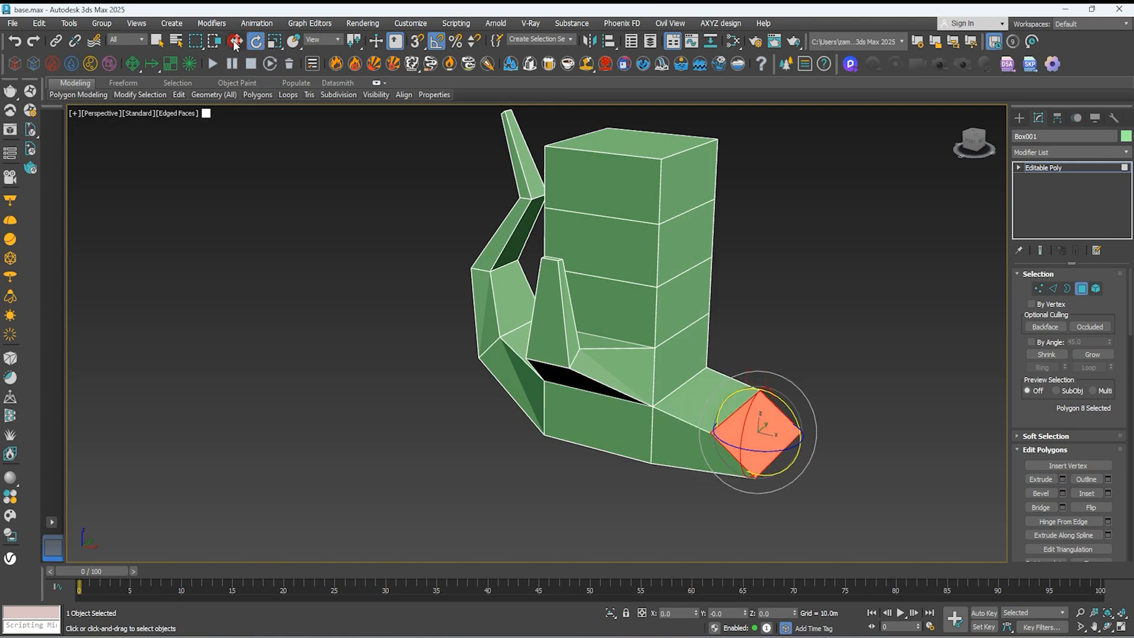
pyautogui.press('w')
pyautogui.moveTo(779, 424); pyautogui.dragTo(776, 390)
# Extrude the third branch's tilted end polygon again and rotate the new end until it lies level.
pyautogui.click(1062, 479)
pyautogui.click(546, 376)
pyautogui.keyDown('alt'); pyautogui.moveTo(843, 325); pyautogui.dragTo(762, 266, button='middle'); pyautogui.keyUp('alt')
pyautogui.press('e')
pyautogui.moveTo(762, 277); pyautogui.dragTo(782, 263)
pyautogui.keyDown('alt'); pyautogui.moveTo(788, 313); pyautogui.dragTo(849, 322, button='middle'); pyautogui.keyUp('alt')
pyautogui.press('w')
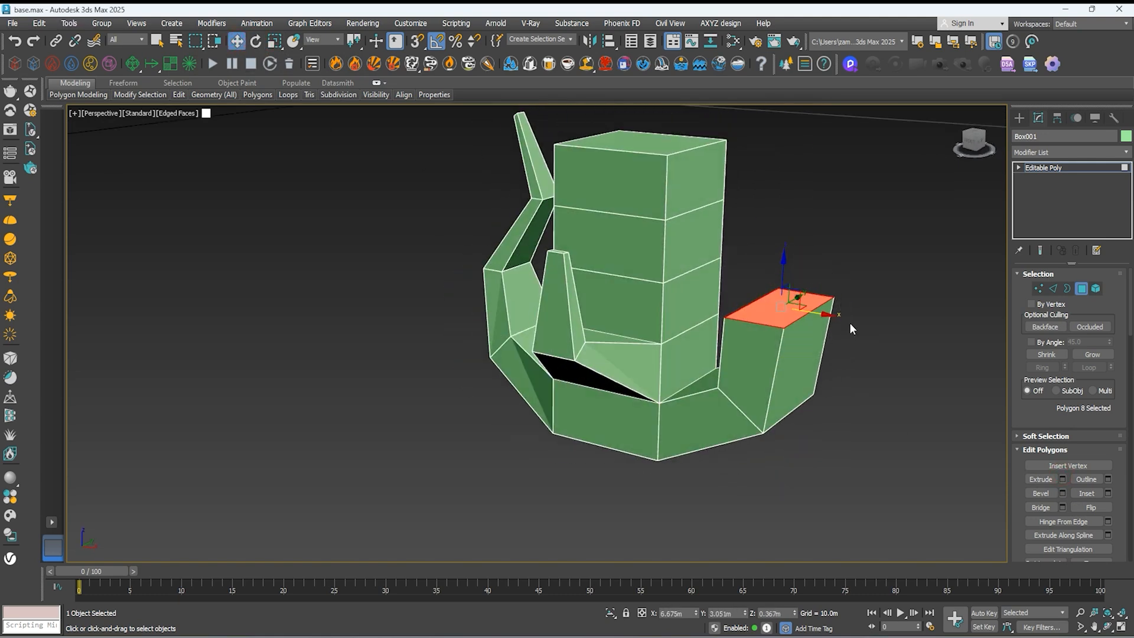
# Extrude the level end polygon upward and scale it down to a narrow tip.
pyautogui.click(1062, 479)
pyautogui.click(546, 376)
pyautogui.keyDown('alt'); pyautogui.moveTo(773, 366); pyautogui.dragTo(764, 389, button='middle'); pyautogui.keyUp('alt')
pyautogui.press('r')
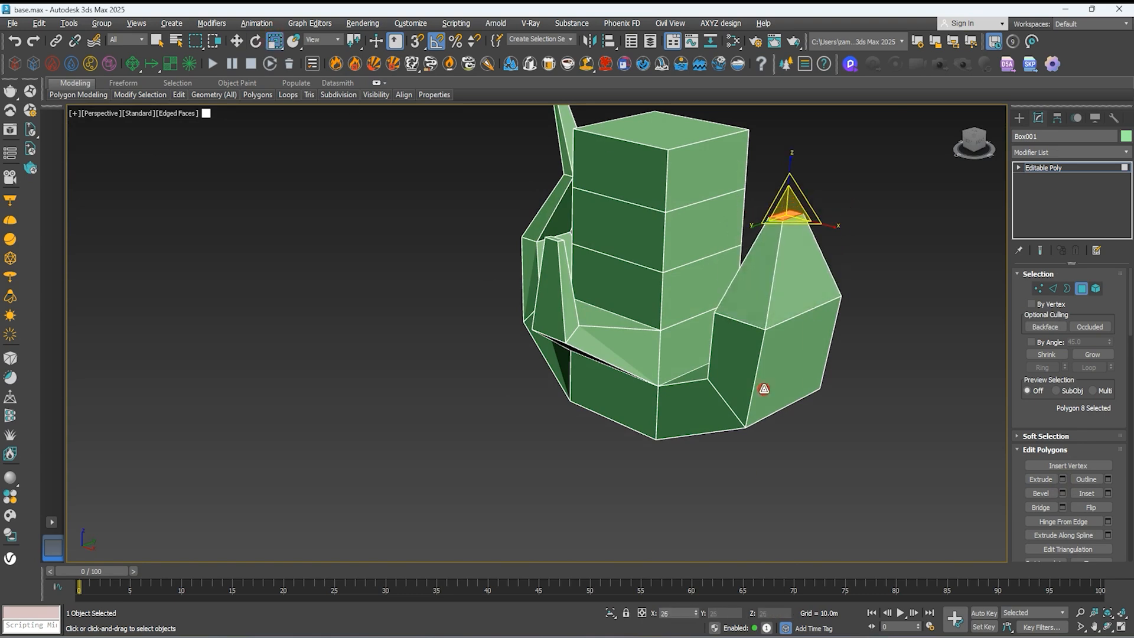
# Scale down the third branch's edge loop below the tip and the edge loop at its lower bend.
pyautogui.press('2')
pyautogui.doubleClick(794, 317)
pyautogui.moveTo(784, 299); pyautogui.dragTo(785, 318)
pyautogui.keyDown('alt'); pyautogui.moveTo(788, 366); pyautogui.dragTo(782, 325, button='middle'); pyautogui.keyUp('alt')
pyautogui.doubleClick(767, 412)
pyautogui.keyDown('alt'); pyautogui.moveTo(785, 413); pyautogui.dragTo(718, 428, button='middle'); pyautogui.keyUp('alt')
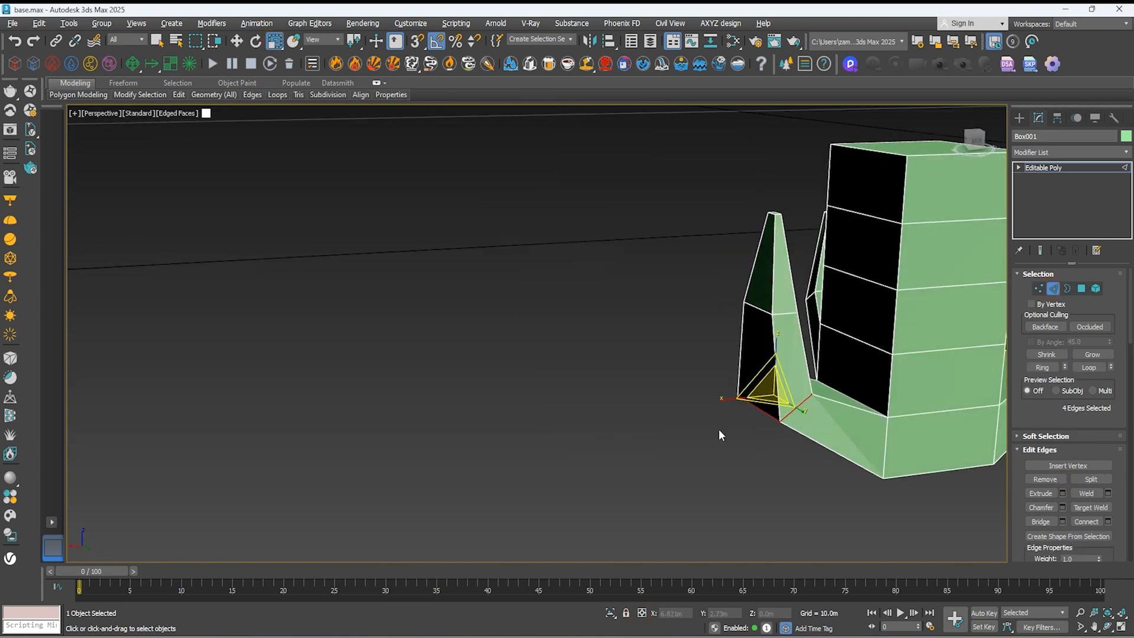
# Extrude the third-row polygon on the column's remaining side outward to start a fourth branch.
pyautogui.moveTo(909, 284); pyautogui.dragTo(680, 294, button='middle')
pyautogui.moveTo(709, 278)
pyautogui.keyDown('alt'); pyautogui.mouseDown(button='middle')
pyautogui.moveTo(693, 299)
pyautogui.moveTo(704, 283)
pyautogui.mouseUp(button='middle'); pyautogui.keyUp('alt')
pyautogui.click(1081, 288)
pyautogui.click(712, 328)
pyautogui.keyDown('alt'); pyautogui.moveTo(712, 330); pyautogui.dragTo(725, 332, button='middle'); pyautogui.keyUp('alt')
pyautogui.click(236, 41)
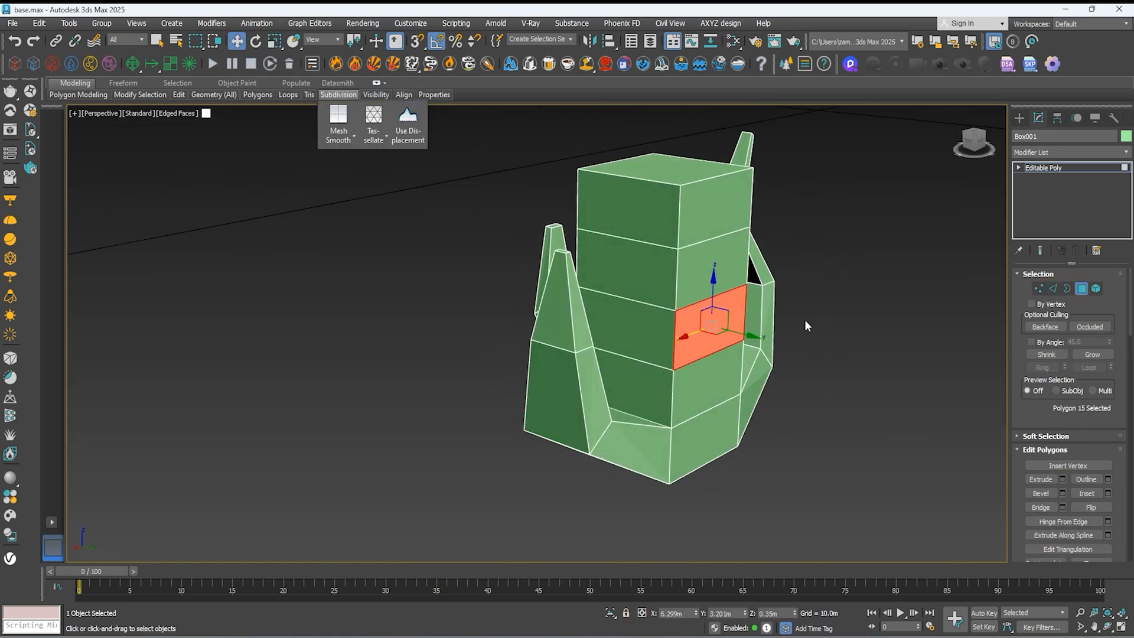
pyautogui.click(1062, 479)
# Rotate the fourth branch's end polygon so it tilts upward and move it up along the column.
pyautogui.moveTo(824, 357); pyautogui.dragTo(766, 284)
pyautogui.click(1053, 289)
pyautogui.click(1081, 288)
pyautogui.press('e')
pyautogui.hotkey('ctrl', 'z')
pyautogui.keyDown('alt'); pyautogui.moveTo(794, 286); pyautogui.dragTo(769, 314, button='middle'); pyautogui.keyUp('alt')
pyautogui.press('w')
pyautogui.moveTo(770, 313); pyautogui.dragTo(750, 267)
pyautogui.keyDown('alt'); pyautogui.moveTo(750, 267); pyautogui.dragTo(782, 274, button='middle'); pyautogui.keyUp('alt')
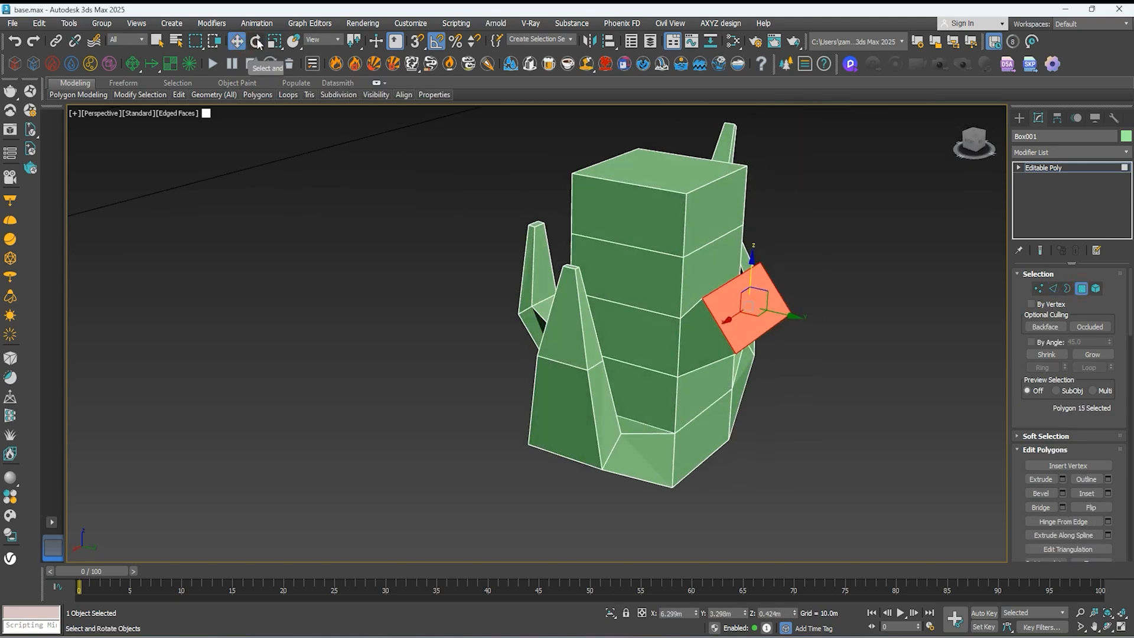
# Scale the fourth branch's tilted end polygon down slightly, then extrude it upward and rotate the new end level.
pyautogui.press('r')
pyautogui.moveTo(753, 310); pyautogui.dragTo(763, 351)
pyautogui.press('w')
pyautogui.keyDown('alt'); pyautogui.moveTo(763, 352); pyautogui.dragTo(783, 310, button='middle'); pyautogui.keyUp('alt')
pyautogui.click(1062, 479)
pyautogui.click(541, 377)
pyautogui.moveTo(827, 252); pyautogui.dragTo(780, 190)
pyautogui.press('e')
# Extrude the fourth branch's level end polygon upward twice, 0.205 m each time, and shift the end outward from the column.
pyautogui.click(1062, 479)
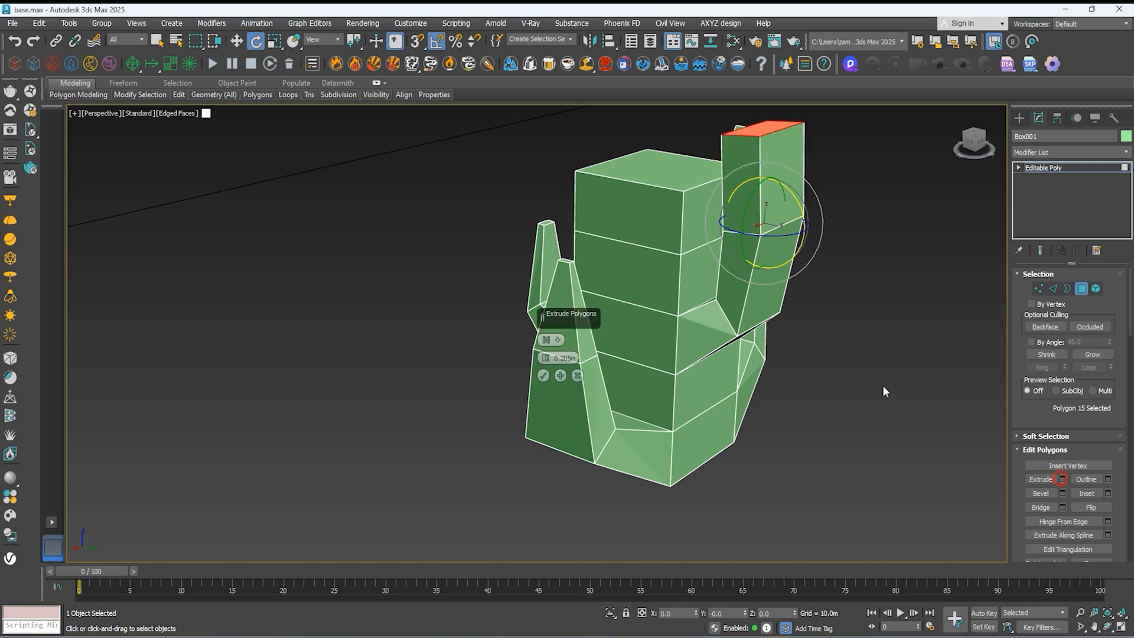
pyautogui.keyDown('alt'); pyautogui.moveTo(884, 390); pyautogui.dragTo(948, 401, button='middle'); pyautogui.keyUp('alt')
pyautogui.click(542, 376)
pyautogui.click(1062, 479)
pyautogui.moveTo(879, 339); pyautogui.dragTo(848, 427, button='middle')
pyautogui.click(543, 376)
pyautogui.click(237, 42)
pyautogui.moveTo(803, 162); pyautogui.dragTo(852, 173)
pyautogui.keyDown('alt'); pyautogui.moveTo(862, 284); pyautogui.dragTo(827, 254, button='middle'); pyautogui.keyUp('alt')
# Taper the tall fourth branch by scaling its end polygon to a narrow tip and shrinking the edge loops below it.
pyautogui.click(273, 41)
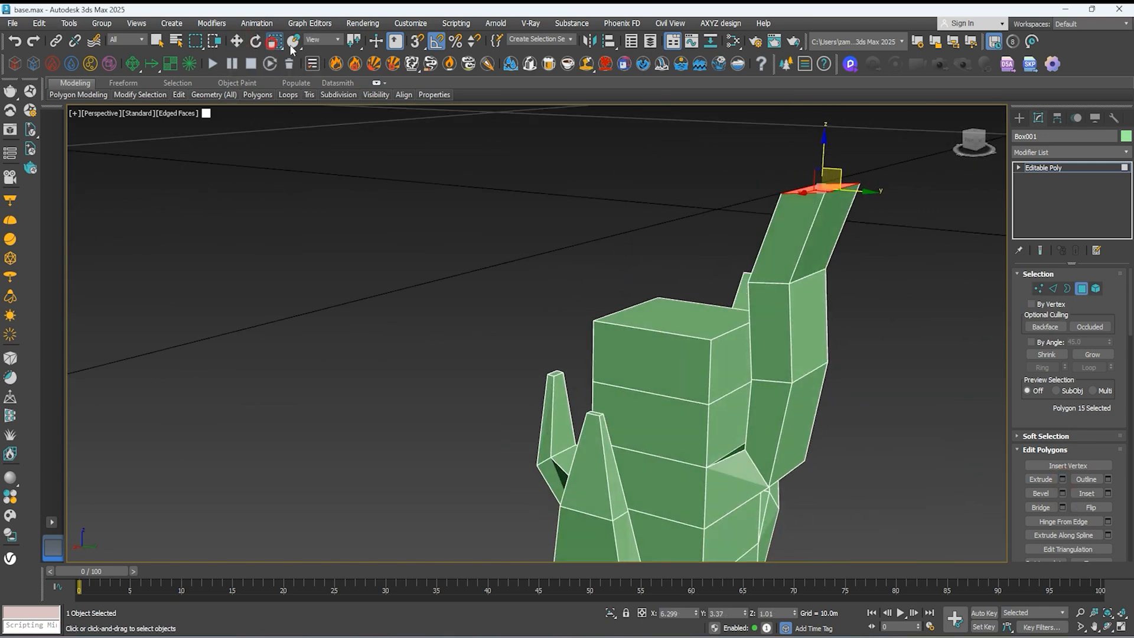
pyautogui.moveTo(828, 182); pyautogui.dragTo(826, 319)
pyautogui.click(1053, 289)
pyautogui.doubleClick(806, 279)
pyautogui.moveTo(797, 266); pyautogui.dragTo(798, 295)
pyautogui.doubleClick(660, 258)
pyautogui.keyDown('alt'); pyautogui.moveTo(785, 307); pyautogui.dragTo(974, 351, button='middle'); pyautogui.keyUp('alt')
pyautogui.doubleClick(656, 262)
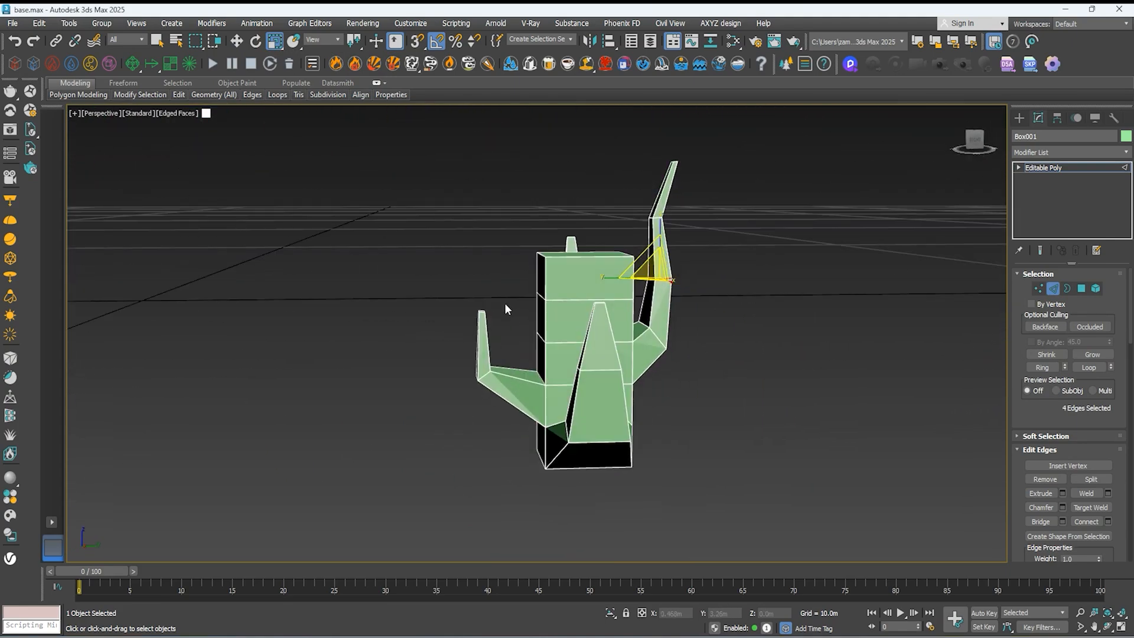
# Reshape the first branch's curve by adjusting its upper part and moving the edge loop at its middle bend.
pyautogui.keyDown('alt'); pyautogui.moveTo(506, 309); pyautogui.dragTo(549, 331, button='middle'); pyautogui.keyUp('alt')
pyautogui.scroll(5, 506, 309)
pyautogui.moveTo(473, 281); pyautogui.dragTo(576, 247)
pyautogui.press('w')
pyautogui.scroll(-5, 576, 246)
pyautogui.keyDown('alt'); pyautogui.moveTo(576, 259); pyautogui.dragTo(617, 312, button='middle'); pyautogui.keyUp('alt')
pyautogui.moveTo(455, 211); pyautogui.dragTo(420, 250)
pyautogui.scroll(3, 422, 250)
pyautogui.moveTo(448, 205); pyautogui.dragTo(481, 190)
pyautogui.doubleClick(412, 376)
pyautogui.moveTo(420, 356); pyautogui.dragTo(446, 347)
pyautogui.keyDown('alt'); pyautogui.moveTo(567, 384); pyautogui.dragTo(528, 366, button='middle'); pyautogui.keyUp('alt')
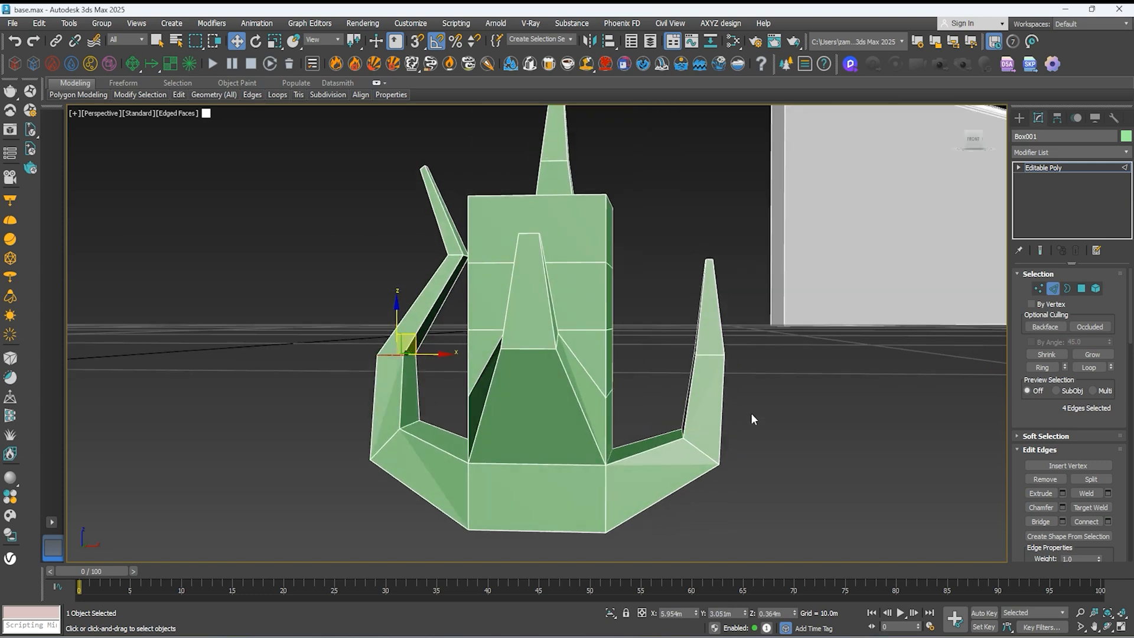
# Move the bend and middle edge loops of the branch opposite the first one inward toward the column.
pyautogui.doubleClick(701, 441)
pyautogui.moveTo(710, 427); pyautogui.dragTo(681, 404)
pyautogui.doubleClick(712, 354)
pyautogui.moveTo(724, 337); pyautogui.dragTo(707, 335)
# Adjust the tip vertices of that same opposite branch and leave vertex editing.
pyautogui.click(710, 258)
pyautogui.moveTo(710, 248)
pyautogui.keyDown('alt'); pyautogui.mouseDown(button='middle')
pyautogui.moveTo(715, 260)
pyautogui.moveTo(712, 244)
pyautogui.mouseUp(button='middle'); pyautogui.keyUp('alt')
pyautogui.press('1')
pyautogui.moveTo(688, 271); pyautogui.dragTo(673, 232)
pyautogui.click(761, 284)
pyautogui.keyDown('alt'); pyautogui.moveTo(673, 295); pyautogui.dragTo(751, 334, button='middle'); pyautogui.keyUp('alt')
pyautogui.click(1019, 117)
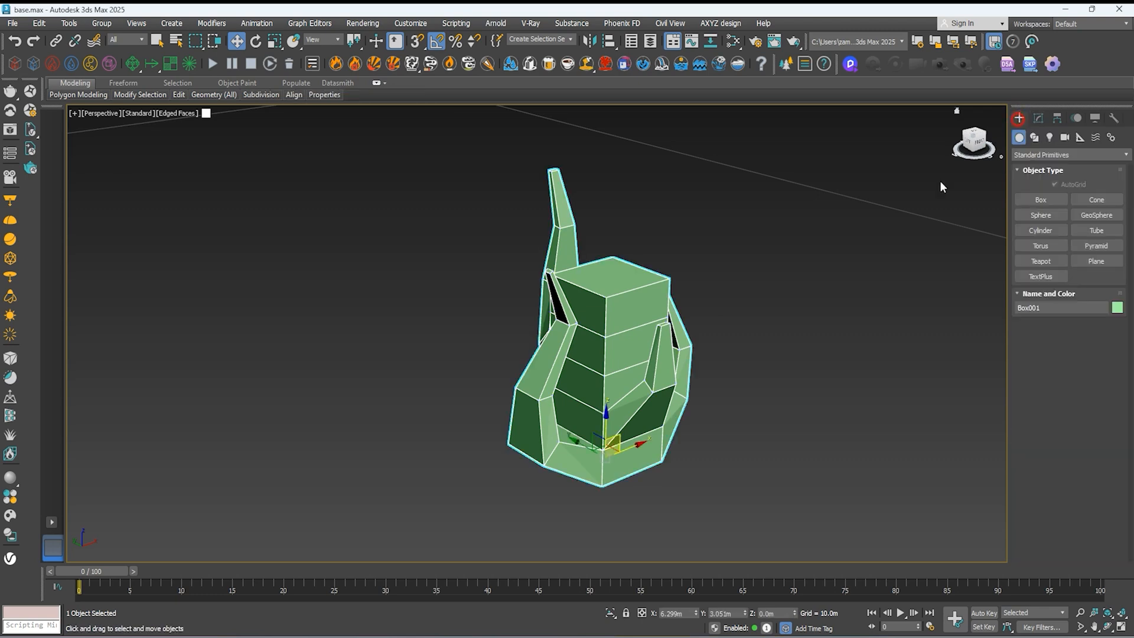
pyautogui.keyDown('alt'); pyautogui.moveTo(555, 255); pyautogui.dragTo(596, 260, button='middle'); pyautogui.keyUp('alt')
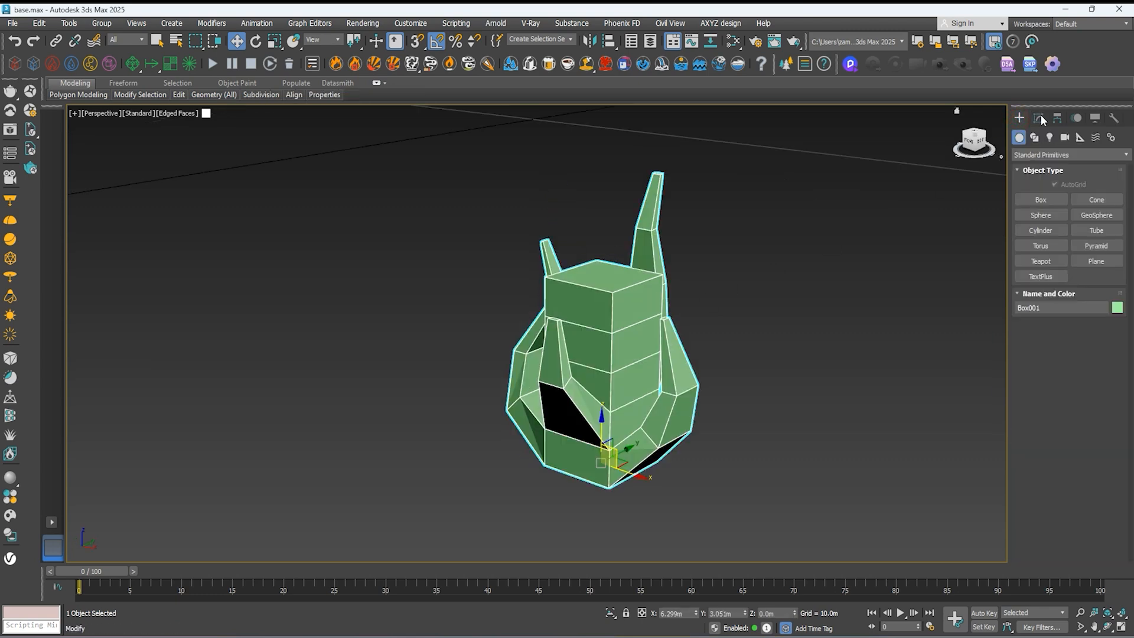
# Scale the column's top polygon uniformly down to a small peak.
pyautogui.click(1038, 118)
pyautogui.click(1082, 288)
pyautogui.click(608, 273)
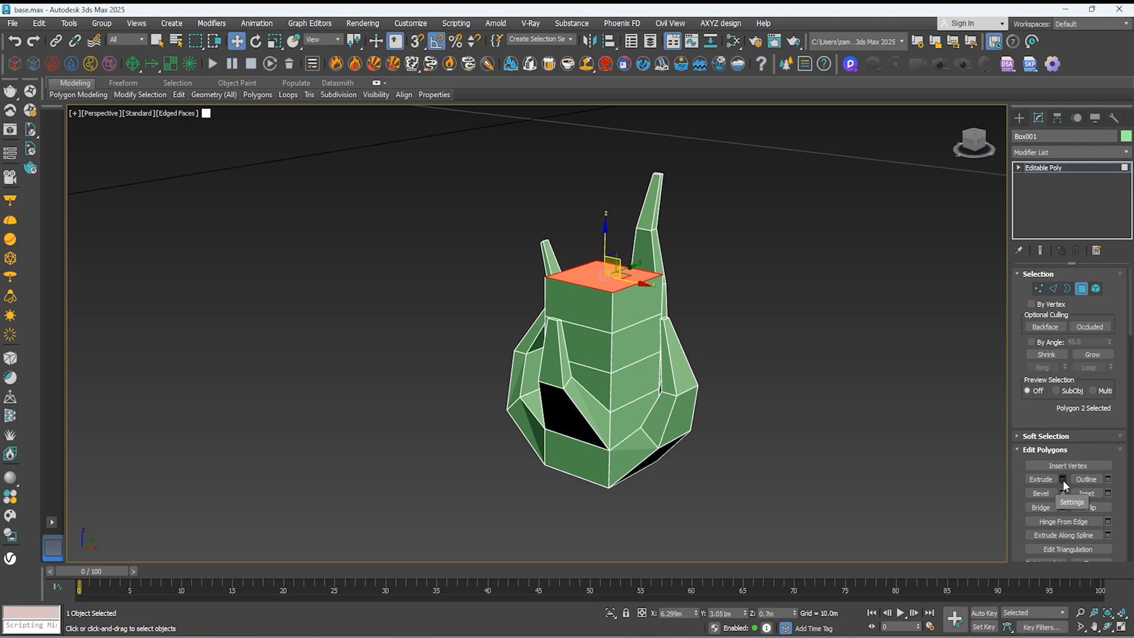
pyautogui.click(276, 40)
pyautogui.moveTo(608, 263); pyautogui.dragTo(570, 473)
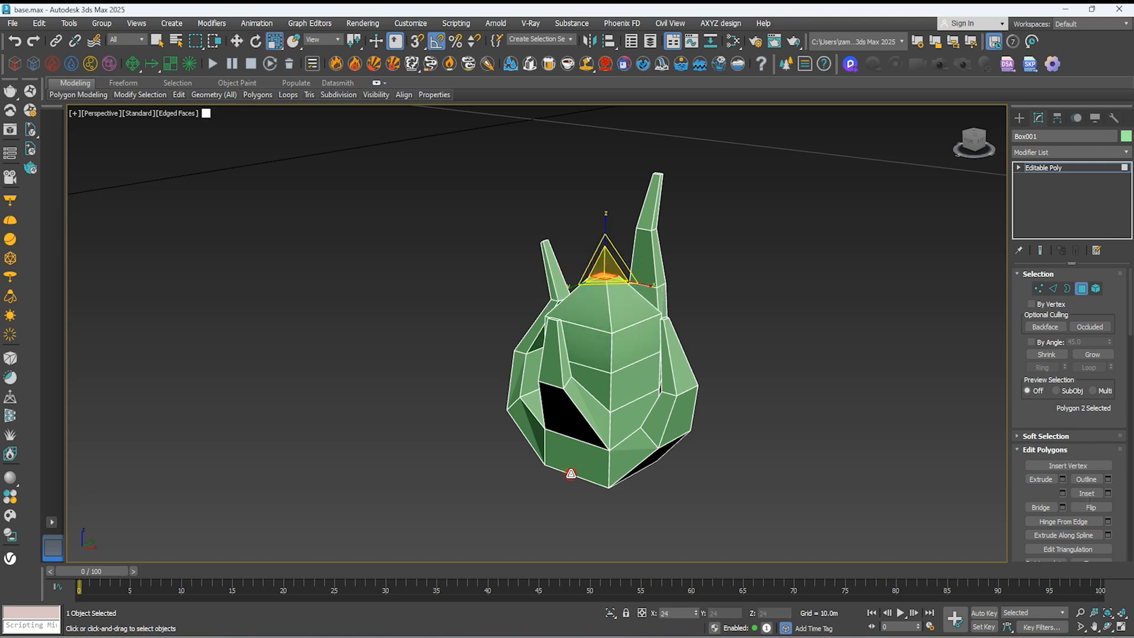
pyautogui.scroll(2, 598, 335)
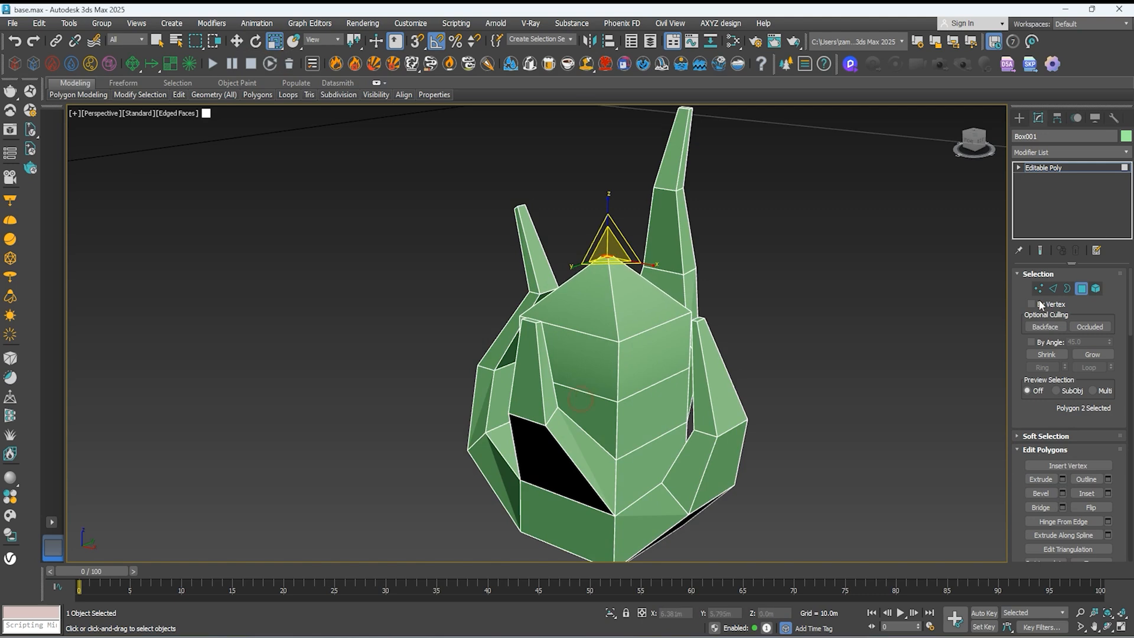
# Scale down the column's upper edge loops so the center tapers smoothly toward its peak.
pyautogui.click(1052, 289)
pyautogui.doubleClick(648, 329)
pyautogui.moveTo(608, 307); pyautogui.dragTo(592, 410)
pyautogui.keyDown('alt'); pyautogui.moveTo(617, 359); pyautogui.dragTo(596, 351, button='middle'); pyautogui.keyUp('alt')
pyautogui.moveTo(579, 326); pyautogui.dragTo(572, 413)
pyautogui.keyDown('alt'); pyautogui.moveTo(575, 401); pyautogui.dragTo(682, 369, button='middle'); pyautogui.keyUp('alt')
pyautogui.click(519, 395)
pyautogui.keyDown('alt'); pyautogui.moveTo(523, 401); pyautogui.dragTo(703, 413, button='middle'); pyautogui.keyUp('alt')
pyautogui.scroll(-2, 719, 331)
pyautogui.click(718, 332)
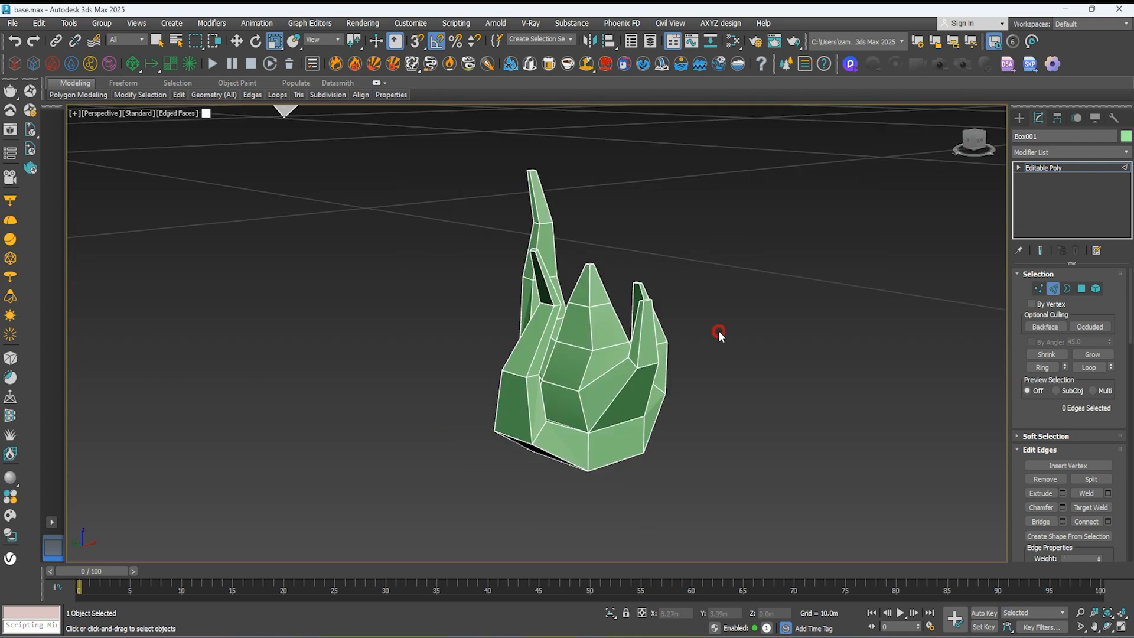
# Return to the whole-object level and enable NURMS subdivision to smooth the flame mesh.
pyautogui.click(1043, 168)
pyautogui.scroll(-5, 1060, 468)
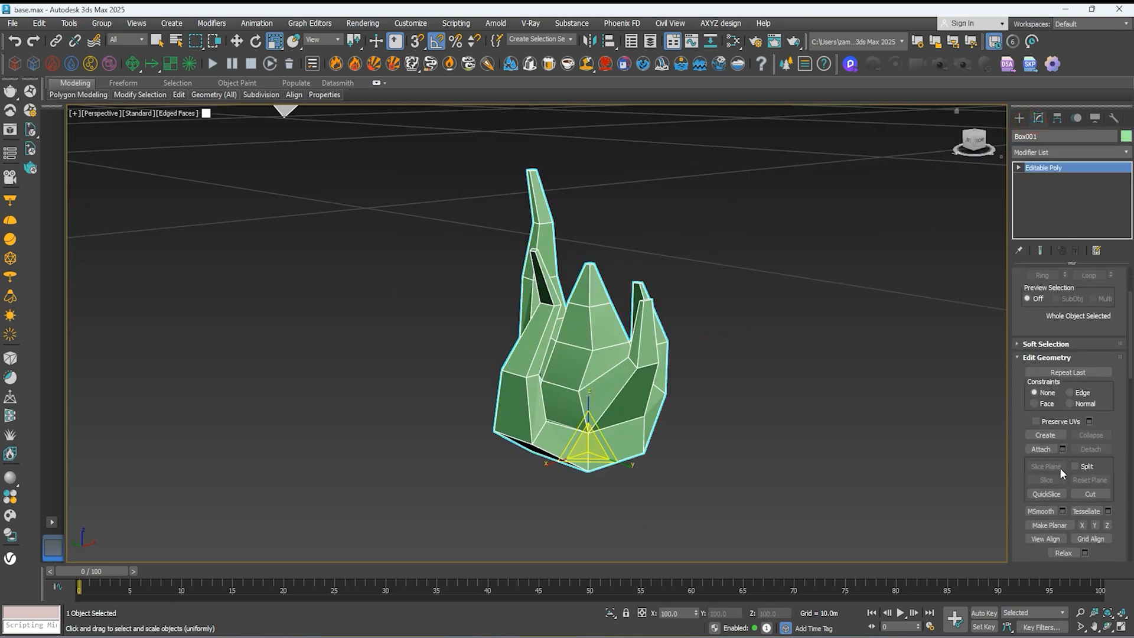
pyautogui.scroll(-3, 1061, 470)
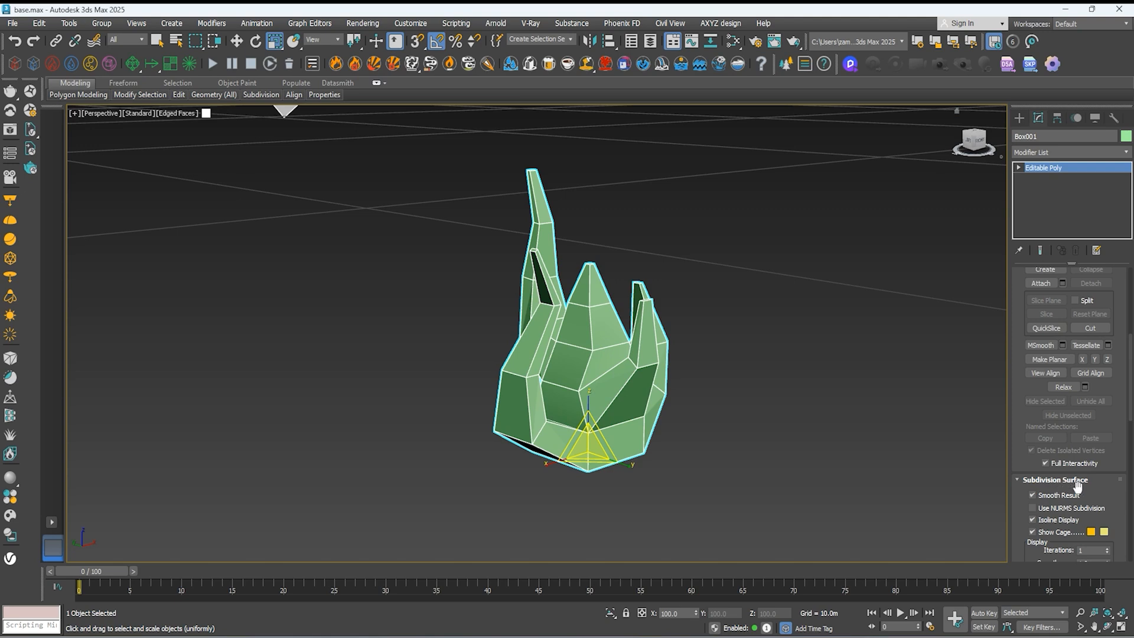
pyautogui.click(1032, 508)
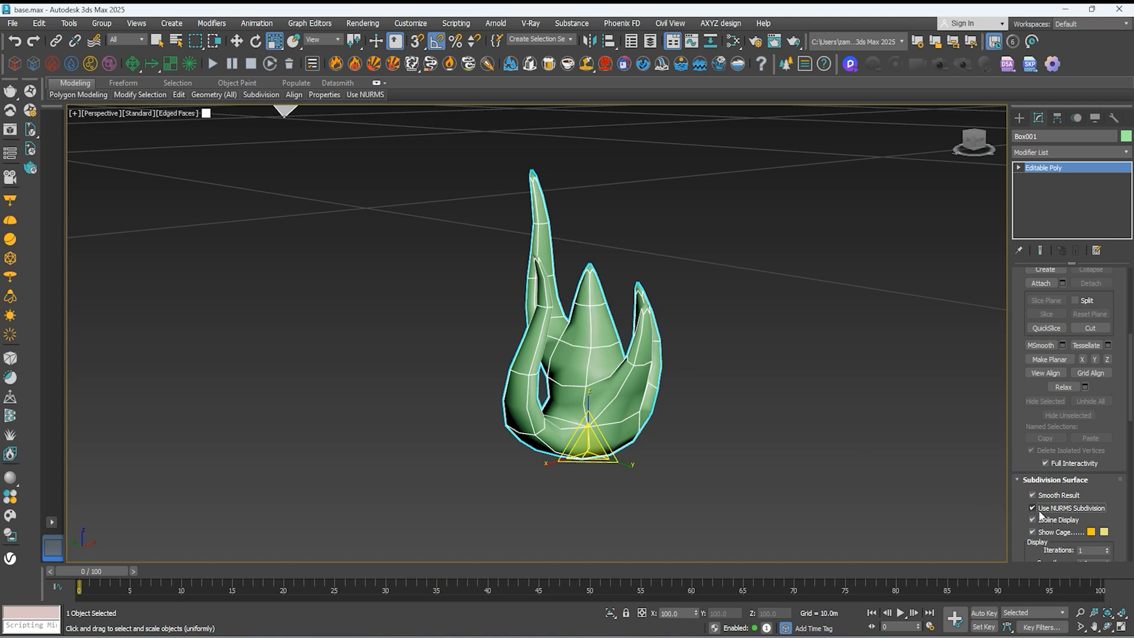
# Raise the NURMS subdivision display iterations to 5 for the flame mesh.
pyautogui.scroll(-2, 1109, 518)
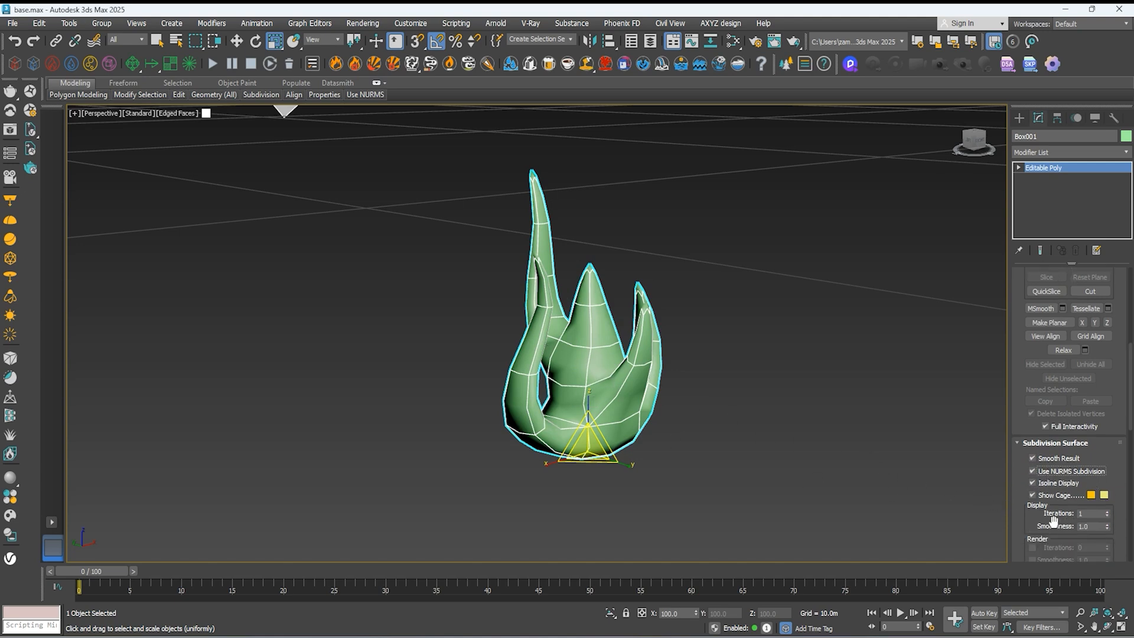
pyautogui.click(1108, 511)
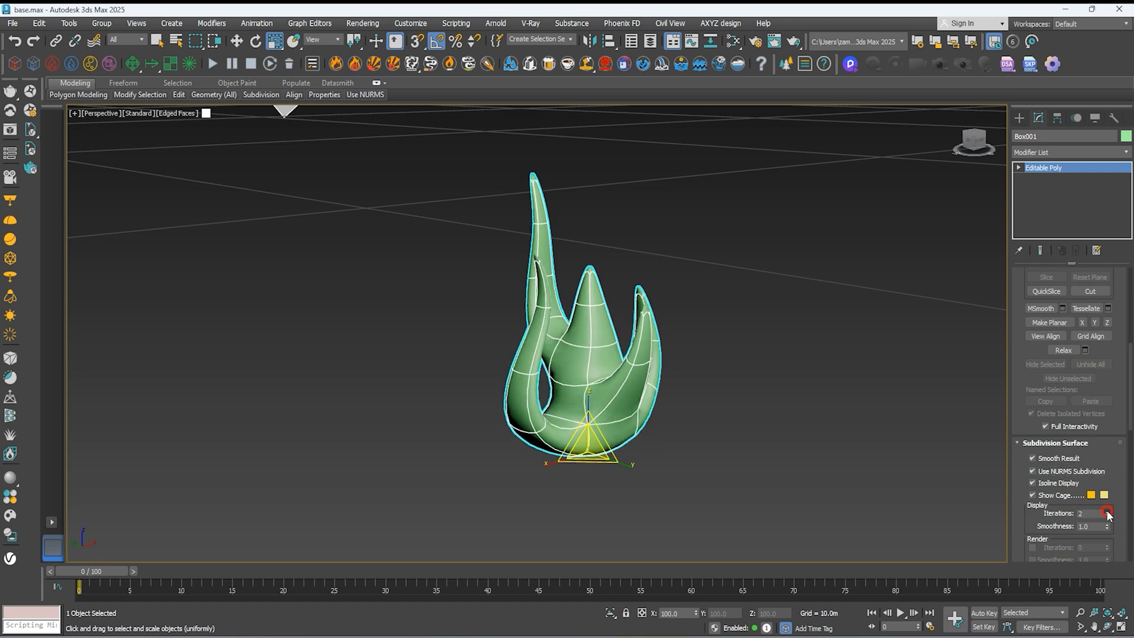
pyautogui.click(1108, 511)
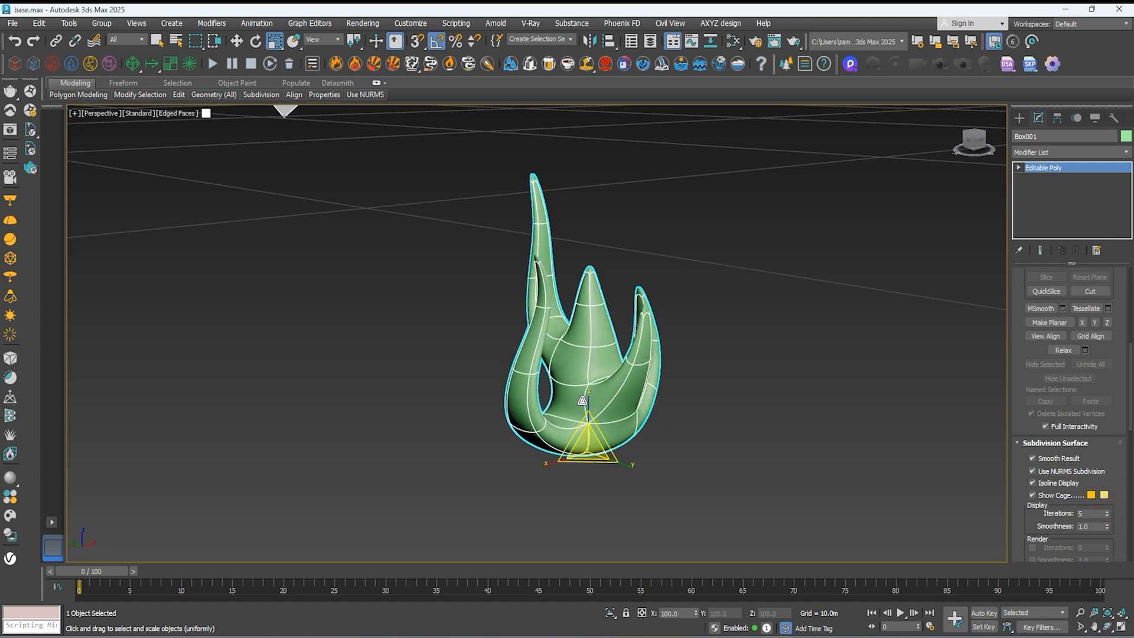
# Delete the bottom polygons of the flame so its base is open.
pyautogui.keyDown('alt'); pyautogui.moveTo(571, 374); pyautogui.dragTo(706, 395, button='middle'); pyautogui.keyUp('alt')
pyautogui.press('4')
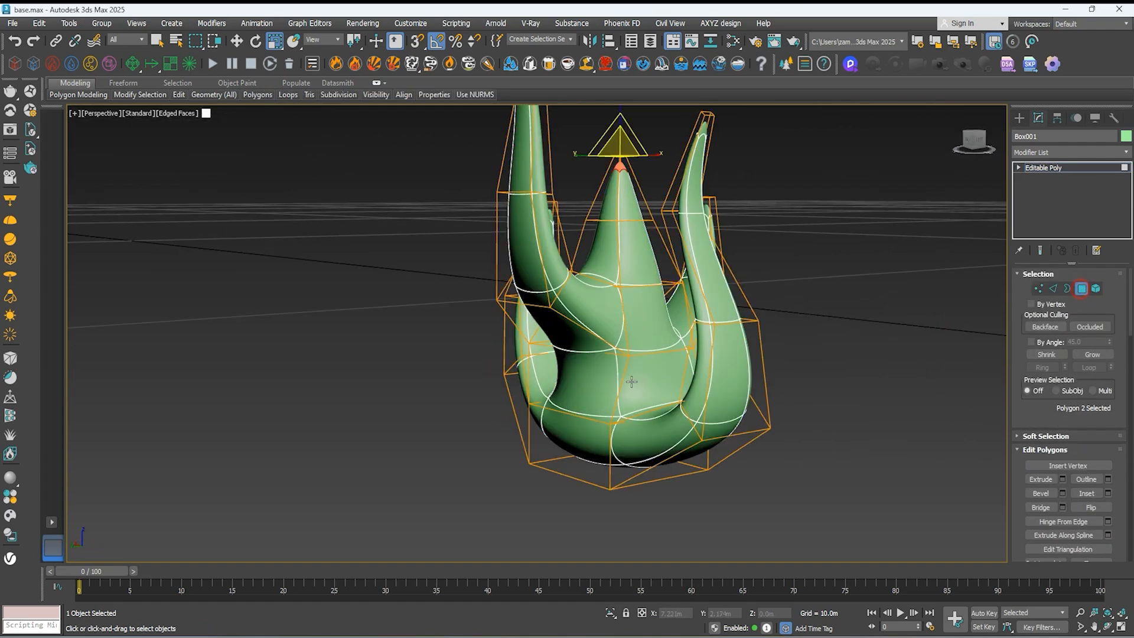
pyautogui.keyDown('alt'); pyautogui.moveTo(628, 481); pyautogui.dragTo(762, 398, button='middle'); pyautogui.keyUp('alt')
pyautogui.click(626, 431)
pyautogui.press('Delete')
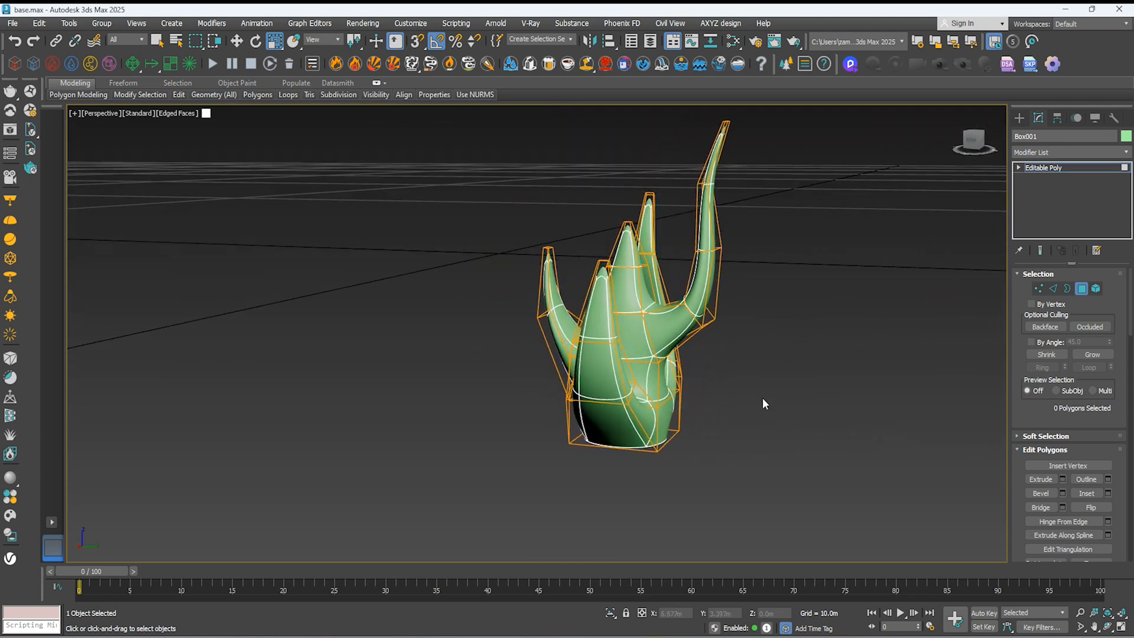
# Move the upper vertices of the tallest branch down and inward, bending it into an S-shaped curve with a lower tip.
pyautogui.keyDown('alt'); pyautogui.moveTo(760, 319); pyautogui.dragTo(751, 261, button='middle'); pyautogui.keyUp('alt')
pyautogui.click(1039, 288)
pyautogui.moveTo(723, 177); pyautogui.dragTo(728, 208, button='middle')
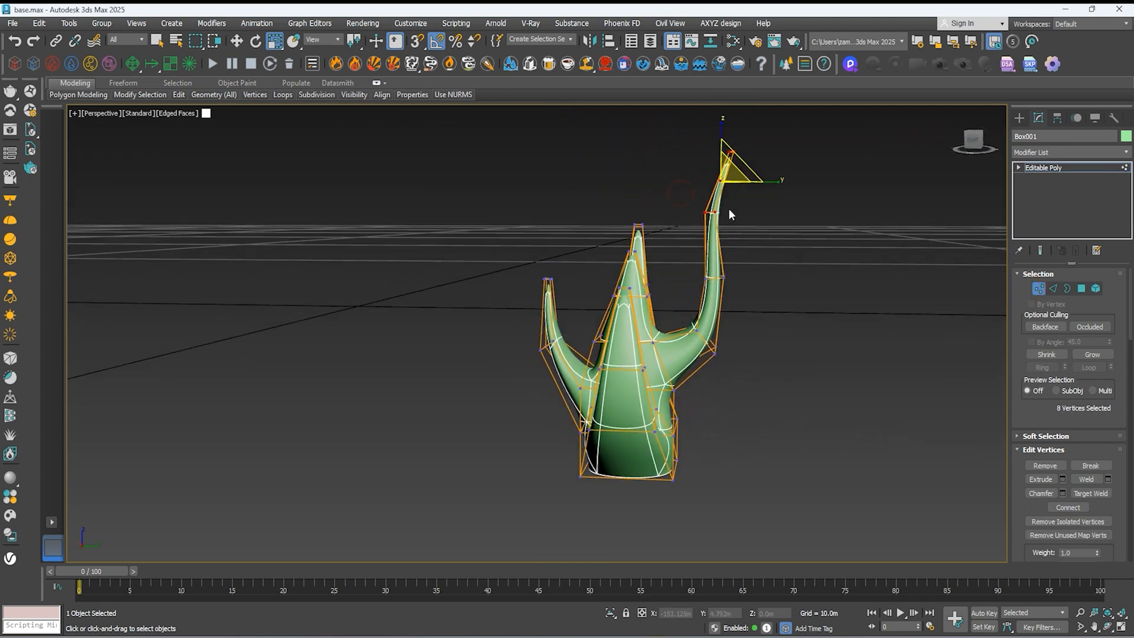
pyautogui.press('w')
pyautogui.moveTo(738, 162); pyautogui.dragTo(714, 207)
pyautogui.moveTo(746, 264); pyautogui.dragTo(699, 300)
pyautogui.moveTo(733, 261); pyautogui.dragTo(717, 277)
pyautogui.moveTo(737, 177); pyautogui.dragTo(690, 303)
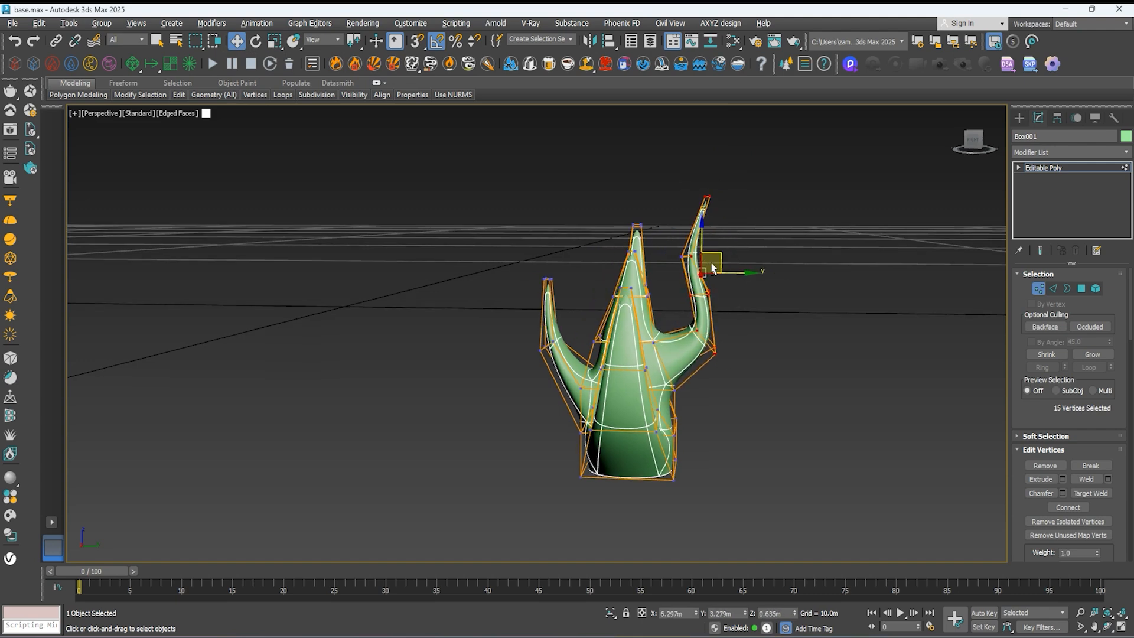
pyautogui.moveTo(713, 257); pyautogui.dragTo(704, 263)
pyautogui.keyDown('alt'); pyautogui.moveTo(704, 264); pyautogui.dragTo(920, 350, button='middle'); pyautogui.keyUp('alt')
pyautogui.press('2')
pyautogui.click(614, 467)
pyautogui.click(612, 471)
pyautogui.click(663, 466)
pyautogui.click(607, 468)
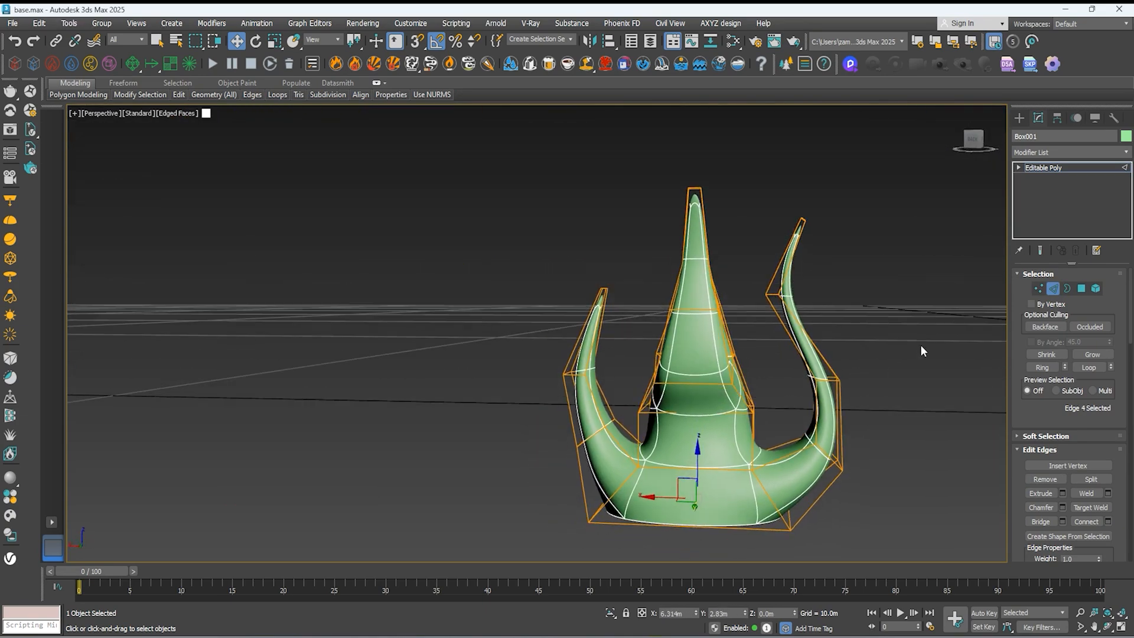
# Pull the middle vertices of the S-shaped branch toward the center and raise the vertices at its outer elbow.
pyautogui.click(1038, 288)
pyautogui.moveTo(876, 360); pyautogui.dragTo(798, 401)
pyautogui.moveTo(801, 381); pyautogui.dragTo(758, 379)
pyautogui.moveTo(868, 417); pyautogui.dragTo(796, 474)
pyautogui.keyDown('alt'); pyautogui.moveTo(796, 474); pyautogui.dragTo(806, 455, button='middle'); pyautogui.keyUp('alt')
pyautogui.moveTo(811, 438); pyautogui.dragTo(793, 368)
# Refine the S-shaped branch by moving its elbow vertices inward, lowering its tip and shifting the neighboring vertices.
pyautogui.press('e')
pyautogui.keyDown('alt'); pyautogui.moveTo(822, 339); pyautogui.dragTo(672, 333, button='middle'); pyautogui.keyUp('alt')
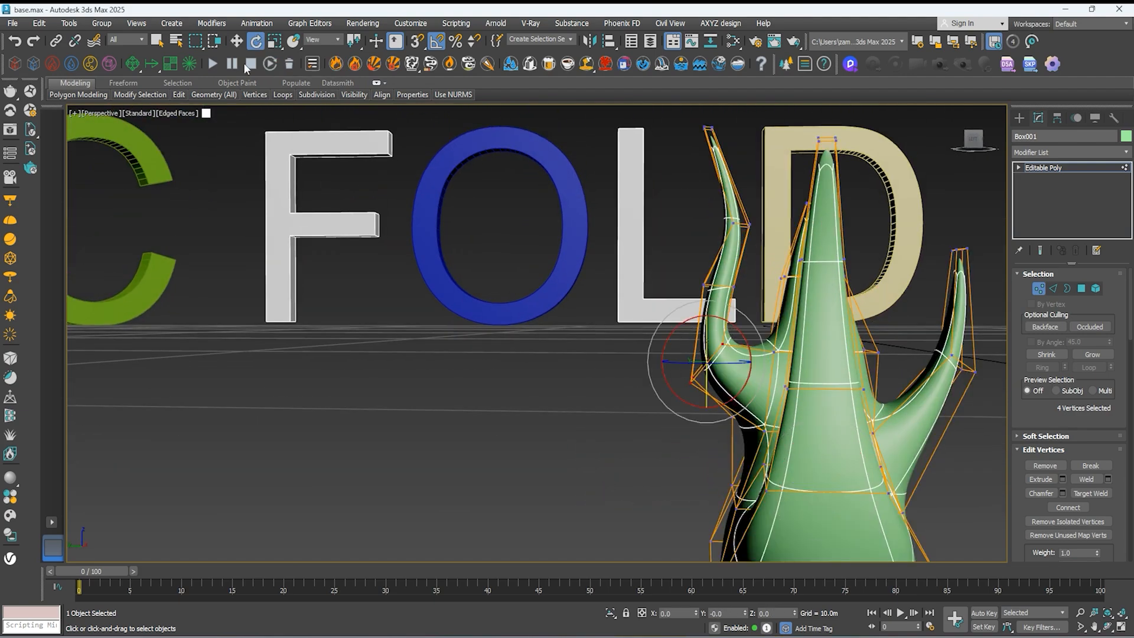
pyautogui.press('w')
pyautogui.moveTo(697, 338); pyautogui.dragTo(721, 323)
pyautogui.keyDown('alt'); pyautogui.moveTo(727, 319); pyautogui.dragTo(726, 326, button='middle'); pyautogui.keyUp('alt')
pyautogui.moveTo(688, 112); pyautogui.dragTo(725, 141)
pyautogui.moveTo(720, 141); pyautogui.dragTo(709, 176, button='middle')
pyautogui.moveTo(687, 149); pyautogui.dragTo(705, 189)
pyautogui.keyDown('alt'); pyautogui.moveTo(740, 302); pyautogui.dragTo(803, 379, button='middle'); pyautogui.keyUp('alt')
pyautogui.moveTo(899, 321); pyautogui.dragTo(872, 347)
# Create a flat box under the flame, about 0.495 m long, 0.575 m wide and 0.019 m high, with 1 height segment.
pyautogui.keyDown('alt'); pyautogui.moveTo(872, 348); pyautogui.dragTo(862, 417, button='middle'); pyautogui.keyUp('alt')
pyautogui.scroll(-3, 879, 425)
pyautogui.moveTo(862, 416); pyautogui.dragTo(834, 419, button='middle')
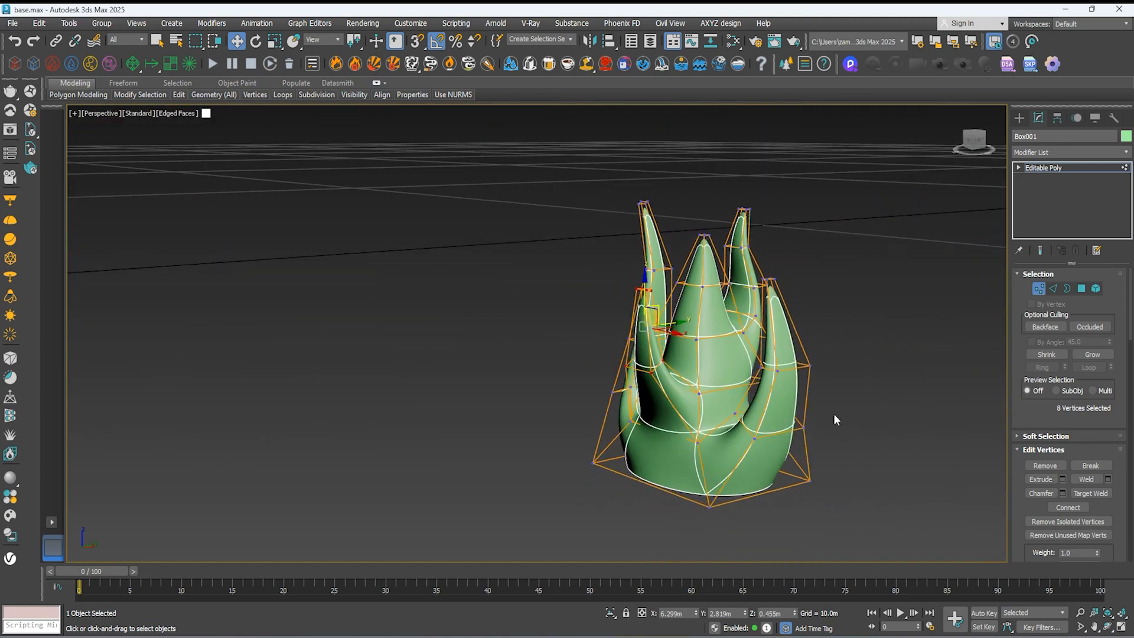
pyautogui.click(1016, 120)
pyautogui.click(871, 331)
pyautogui.moveTo(835, 364); pyautogui.dragTo(761, 355, button='middle')
pyautogui.keyDown('alt'); pyautogui.moveTo(761, 354); pyautogui.dragTo(759, 362, button='middle'); pyautogui.keyUp('alt')
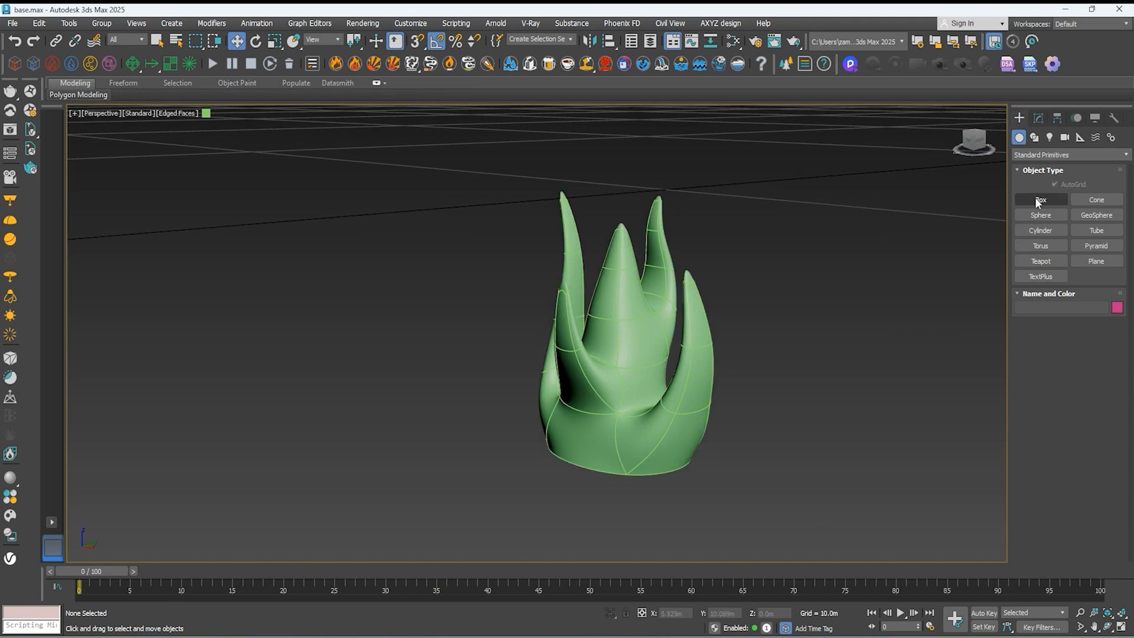
pyautogui.click(1034, 198)
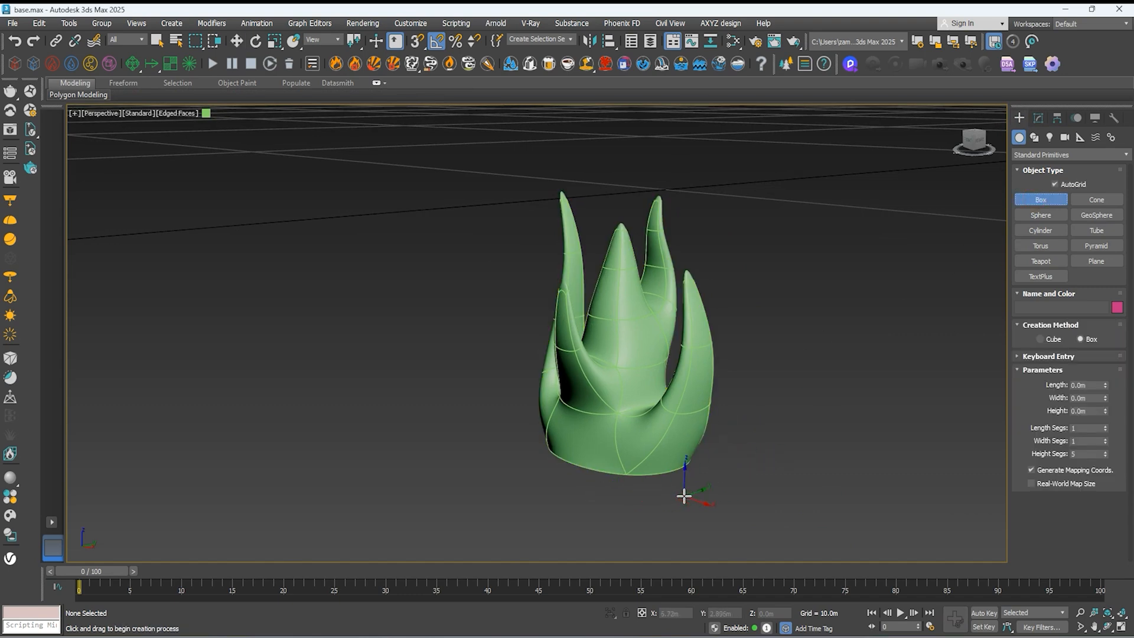
pyautogui.moveTo(744, 469); pyautogui.dragTo(497, 457)
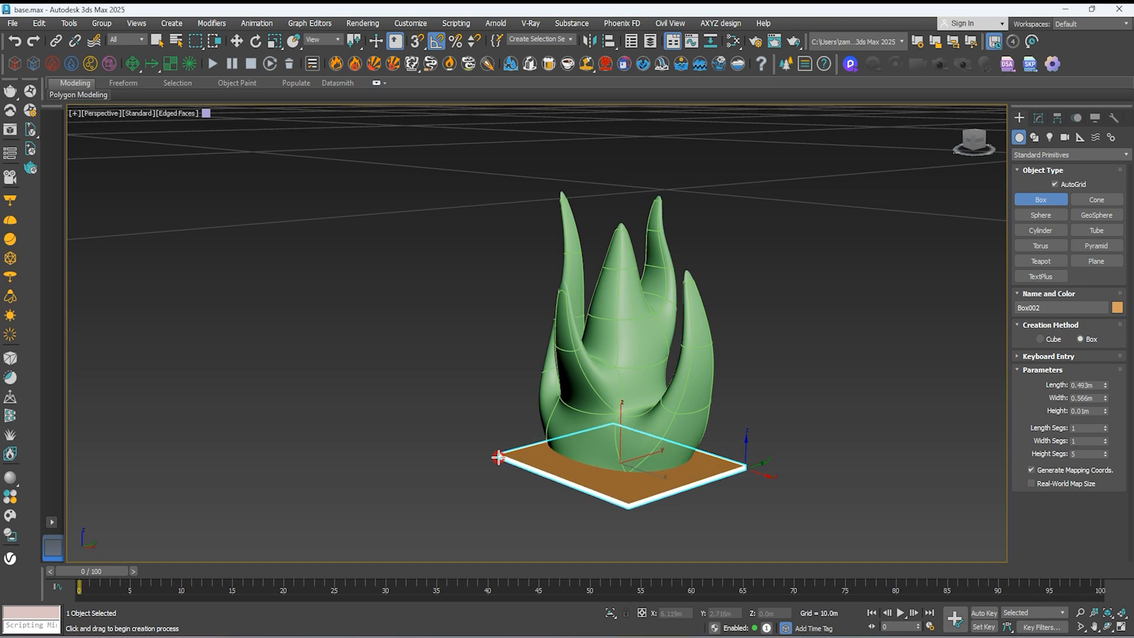
pyautogui.click(499, 450)
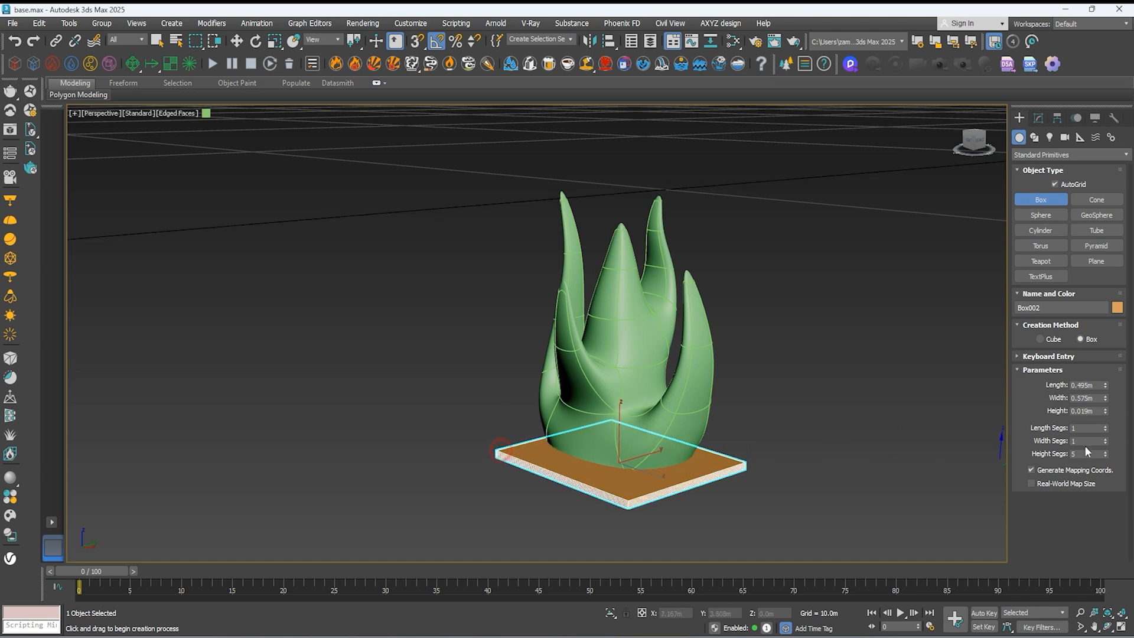
pyautogui.scroll(2, 621, 482)
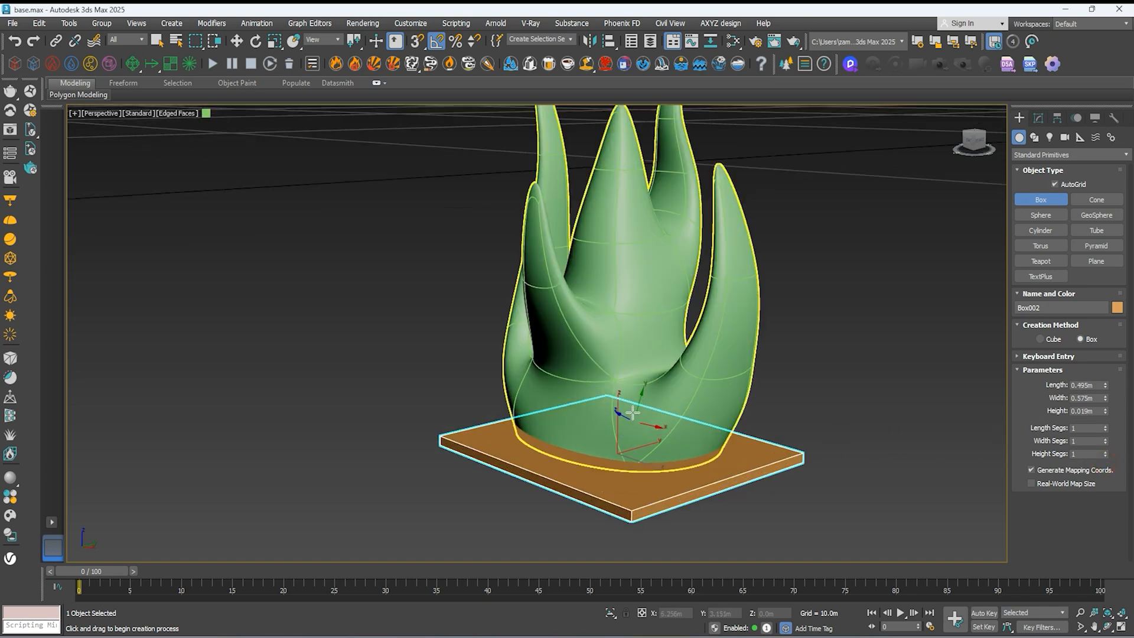
# Select the flame and place it on top of the flat box.
pyautogui.press('w')
pyautogui.click(627, 366)
pyautogui.click(293, 41)
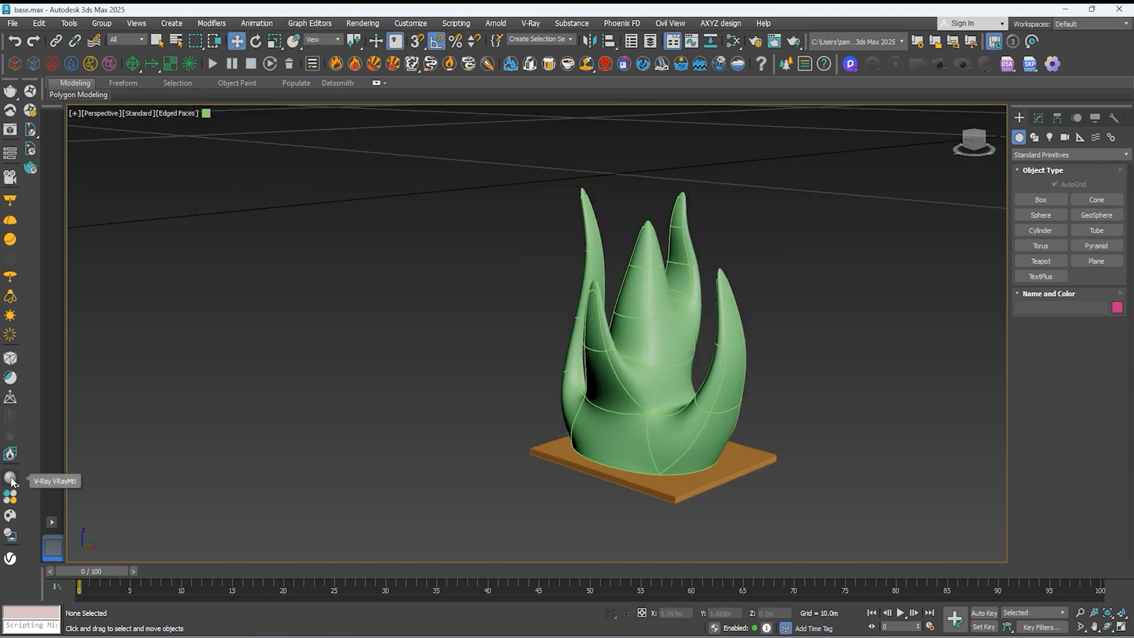
# Open the Slate Material Editor and add a VRayLightMtl material to its view.
pyautogui.click(10, 478)
pyautogui.click(353, 217)
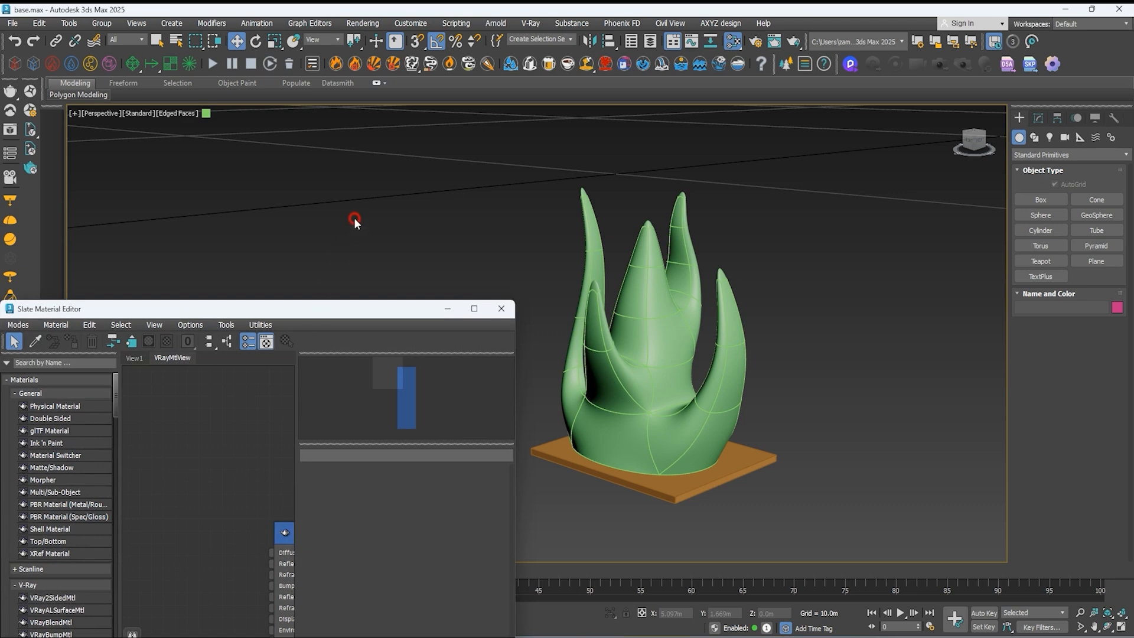
pyautogui.moveTo(345, 303); pyautogui.dragTo(385, 187)
pyautogui.moveTo(463, 187); pyautogui.dragTo(447, 176)
pyautogui.click(75, 336)
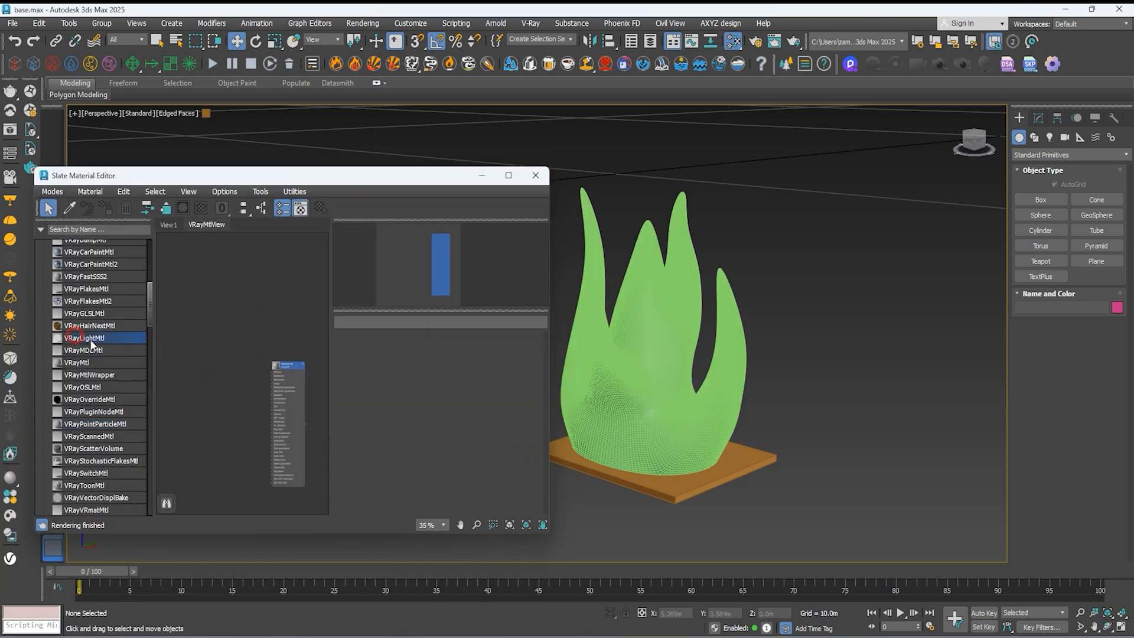
pyautogui.moveTo(223, 332); pyautogui.dragTo(227, 335)
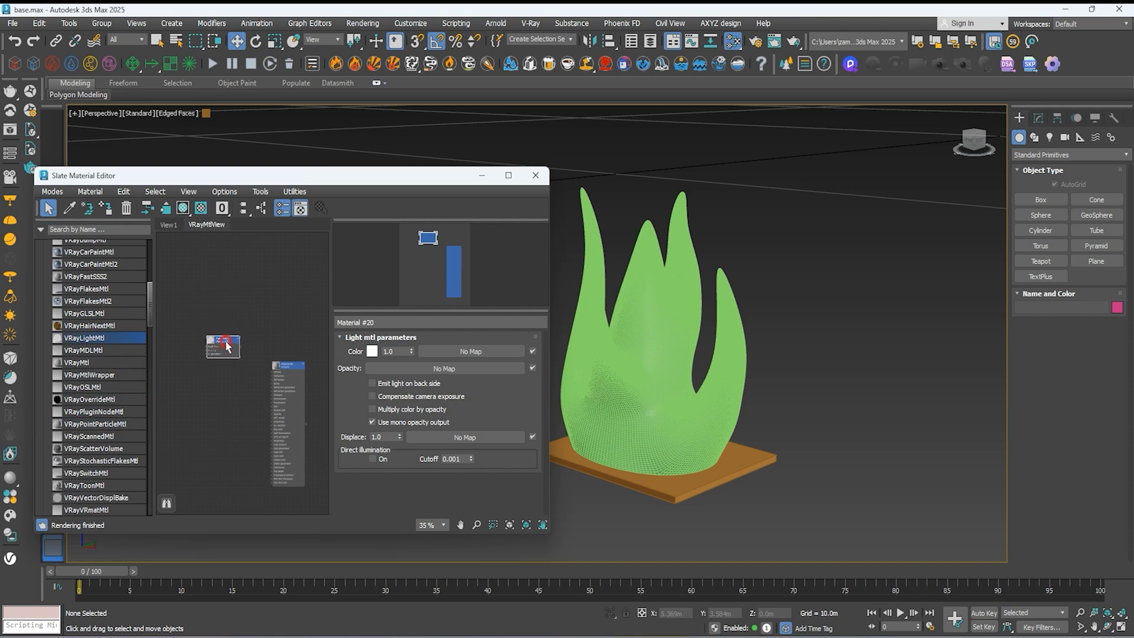
pyautogui.scroll(5, 226, 345)
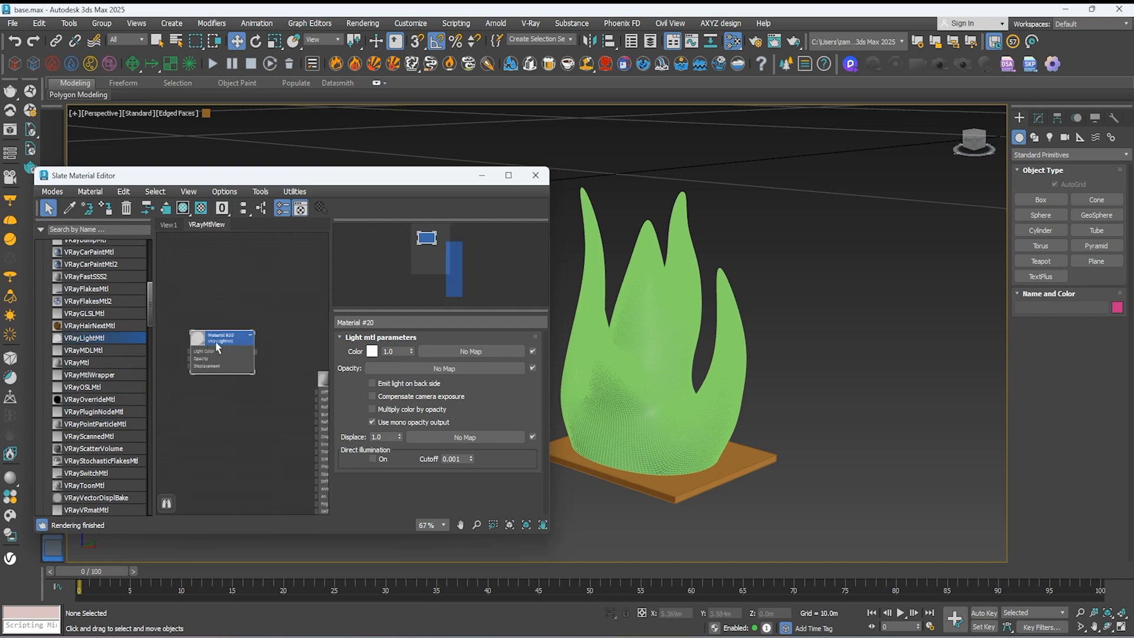
pyautogui.moveTo(203, 340); pyautogui.dragTo(236, 345)
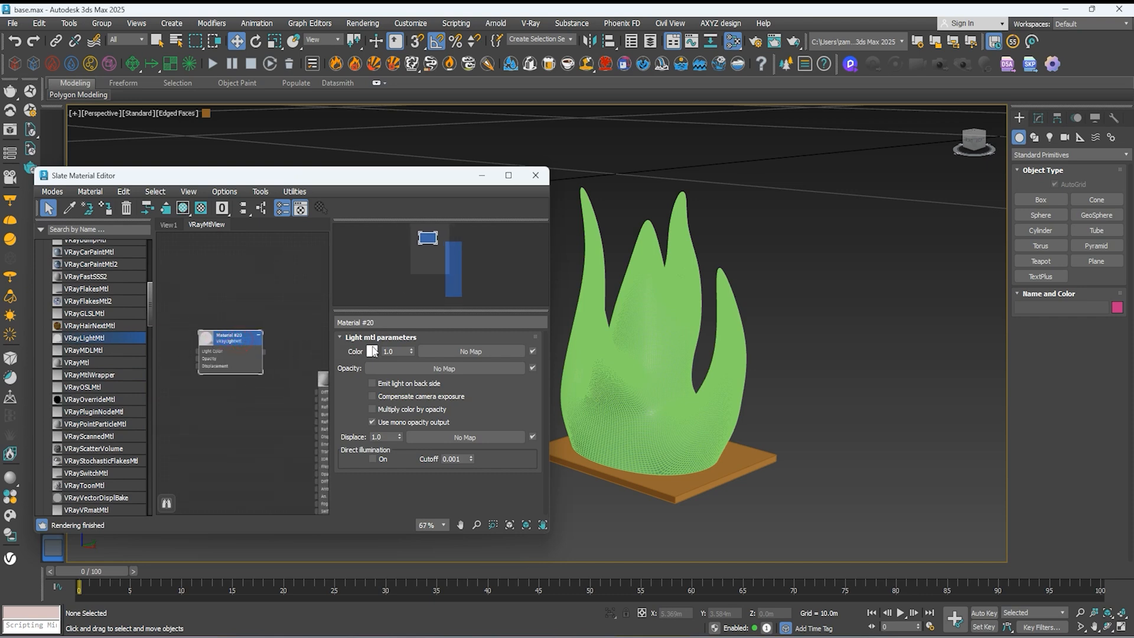
# Set the light material's color to a soft light orange.
pyautogui.click(372, 350)
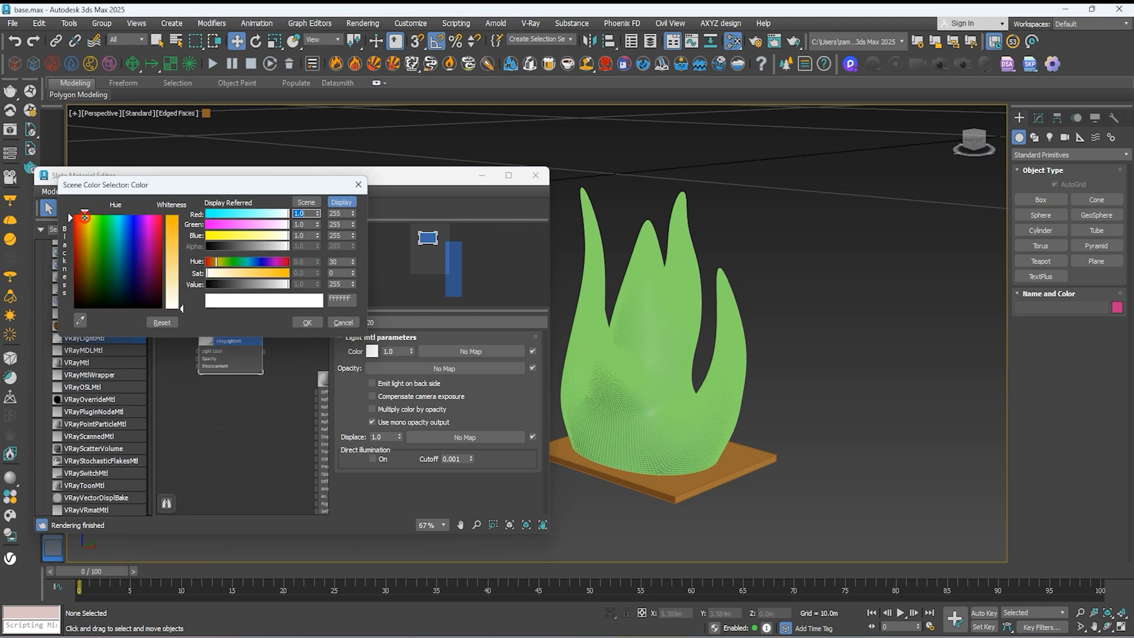
pyautogui.click(171, 263)
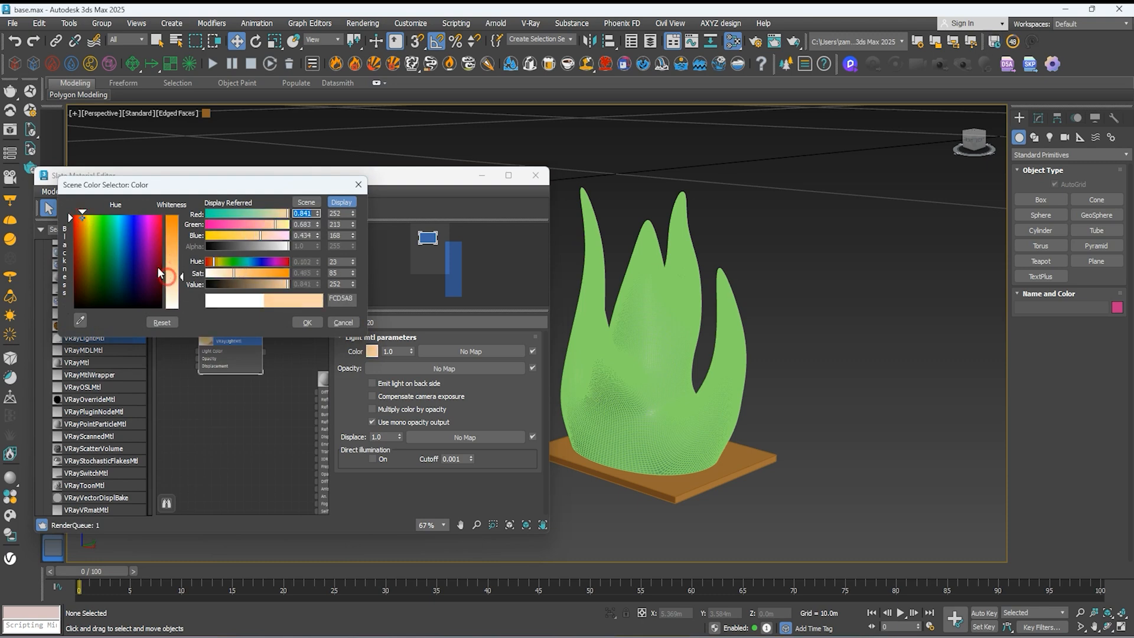
pyautogui.click(172, 255)
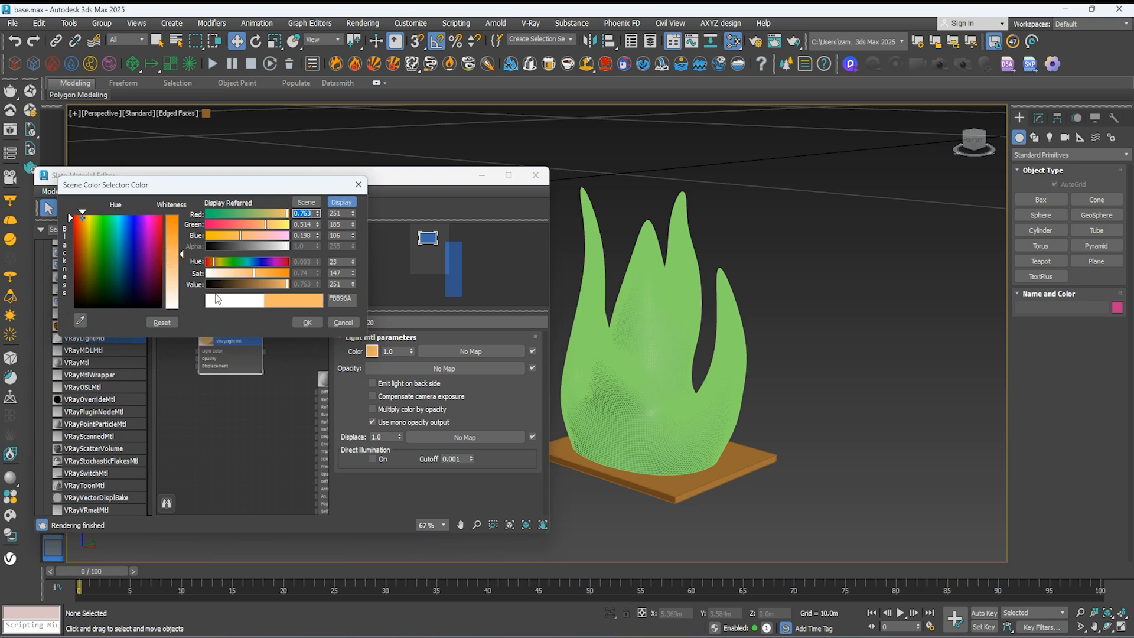
pyautogui.click(173, 263)
pyautogui.click(304, 322)
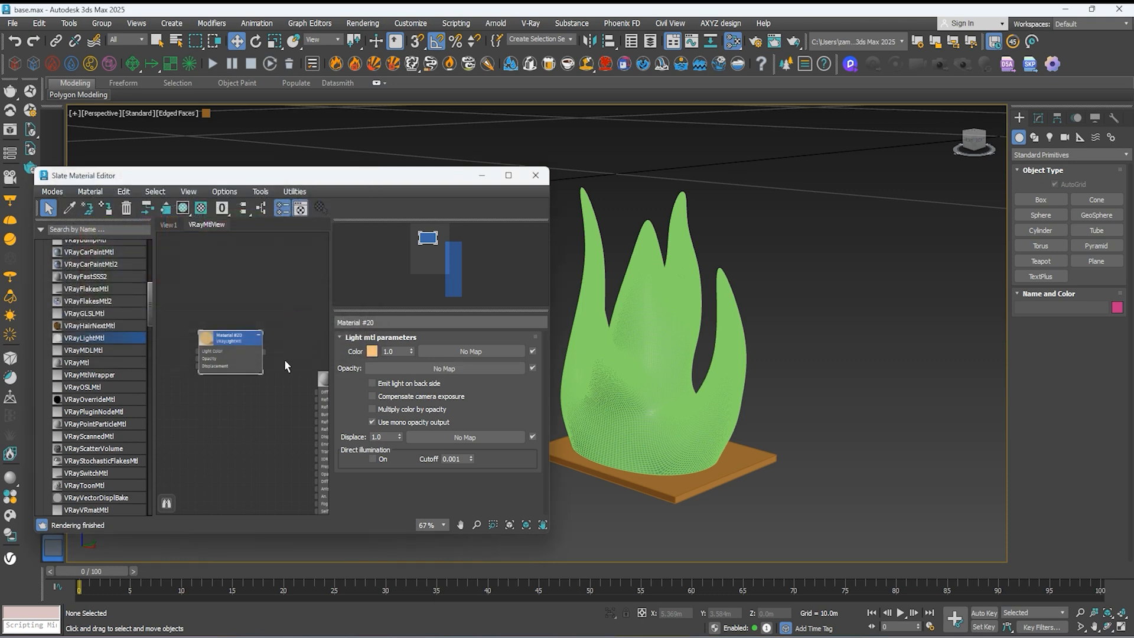
# Assign the orange light material to the flame and turn off the edged-faces display.
pyautogui.click(244, 338)
pyautogui.click(664, 374)
pyautogui.press('F4')
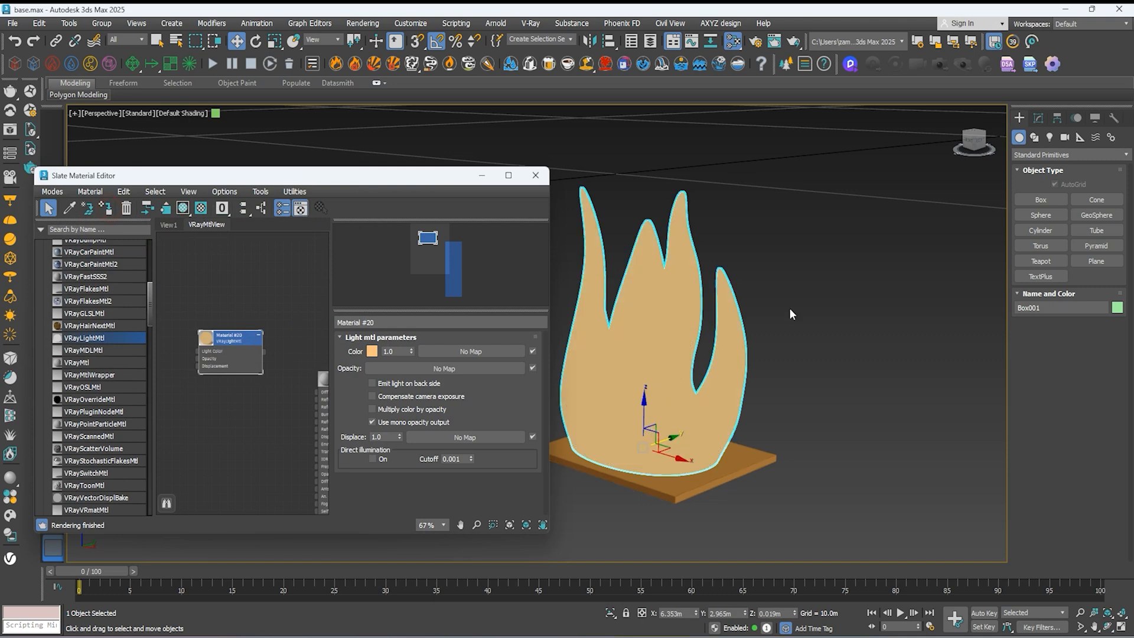
pyautogui.click(792, 313)
# Add a VRayMtl material and assign it to the flat box beneath the flame.
pyautogui.moveTo(276, 426); pyautogui.dragTo(195, 407)
pyautogui.doubleClick(222, 411)
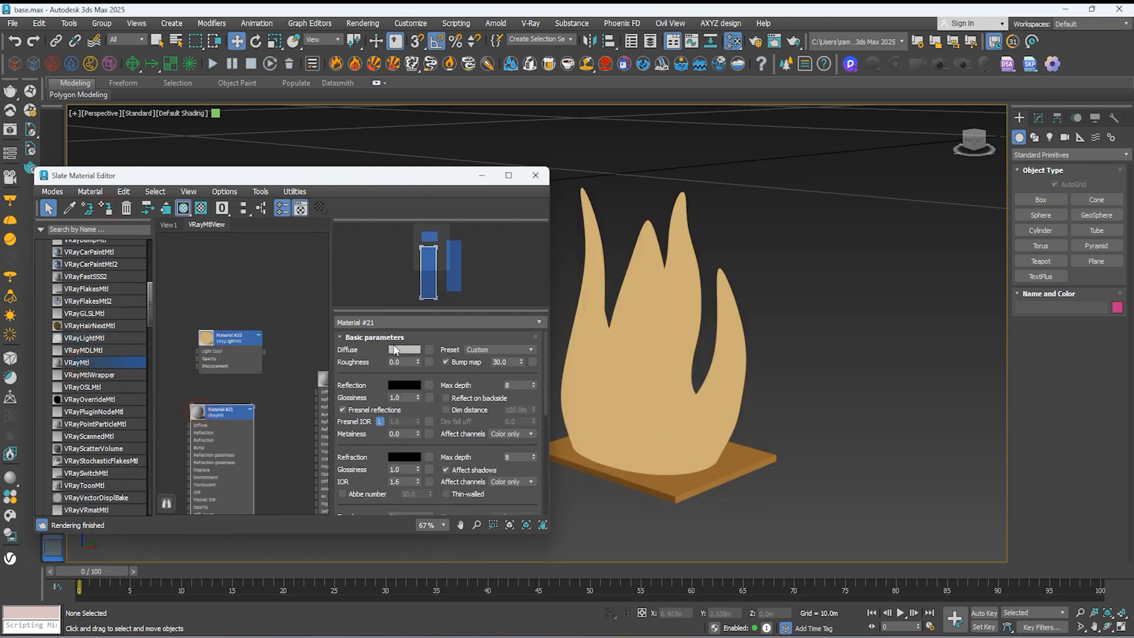
pyautogui.click(400, 350)
pyautogui.moveTo(212, 263); pyautogui.dragTo(212, 291)
pyautogui.click(348, 323)
pyautogui.click(603, 470)
pyautogui.click(107, 210)
pyautogui.click(830, 346)
# Close the material editor with the flame selected and turn the edged-faces display back on.
pyautogui.keyDown('alt'); pyautogui.moveTo(830, 346); pyautogui.dragTo(874, 329, button='middle'); pyautogui.keyUp('alt')
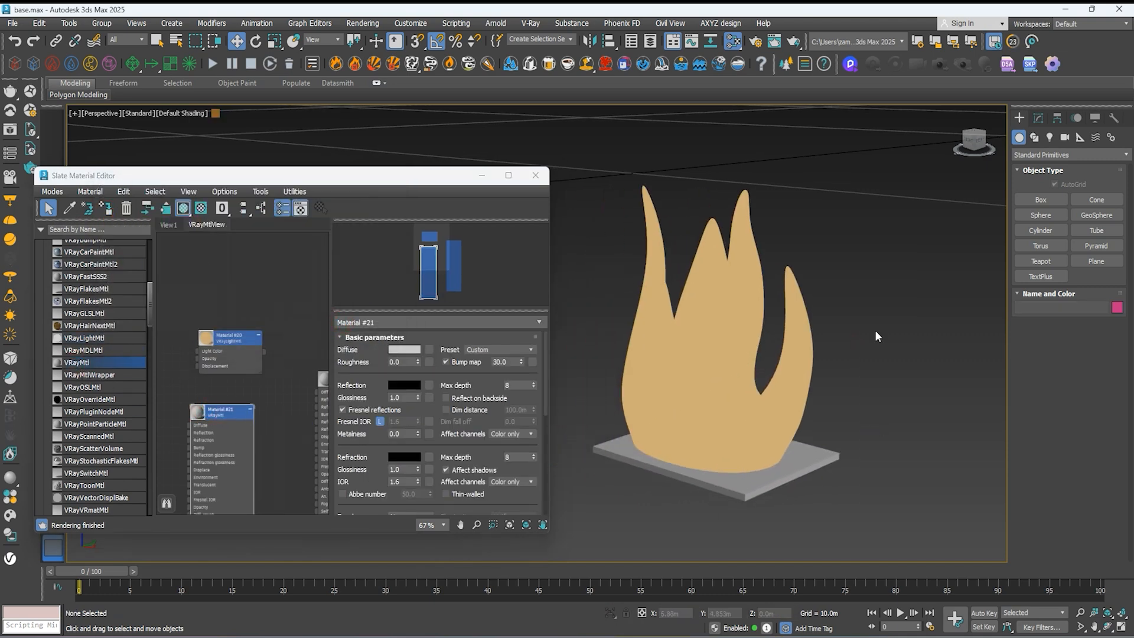
pyautogui.keyDown('alt'); pyautogui.moveTo(767, 354); pyautogui.dragTo(797, 355, button='middle'); pyautogui.keyUp('alt')
pyautogui.click(792, 355)
pyautogui.click(535, 176)
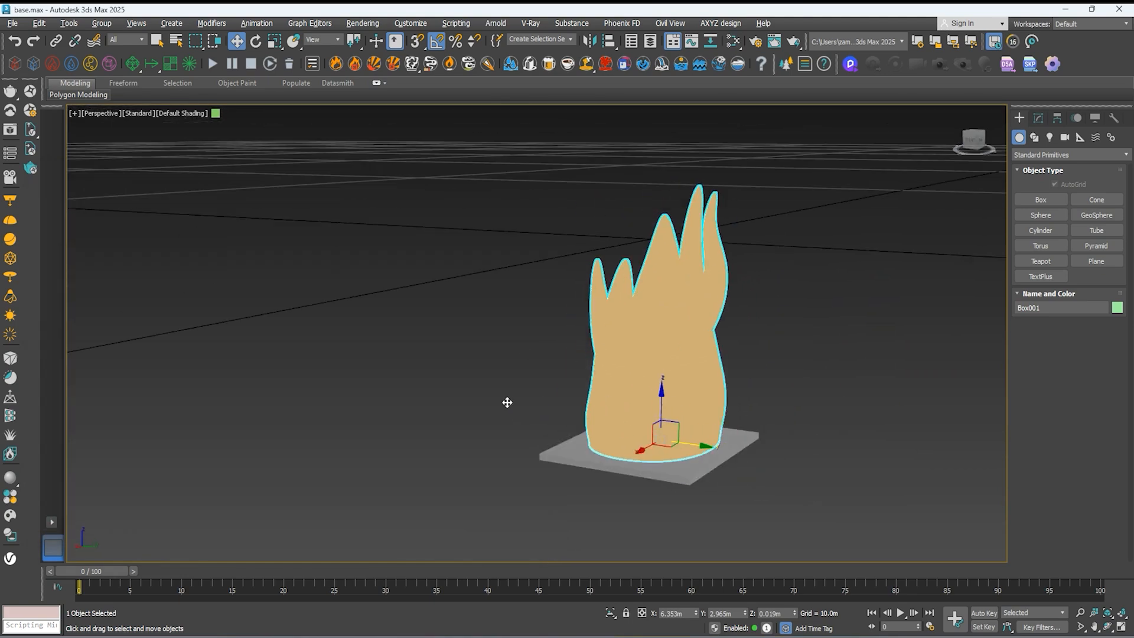
pyautogui.keyDown('alt'); pyautogui.moveTo(506, 400); pyautogui.dragTo(590, 397, button='middle'); pyautogui.keyUp('alt')
pyautogui.press('F4')
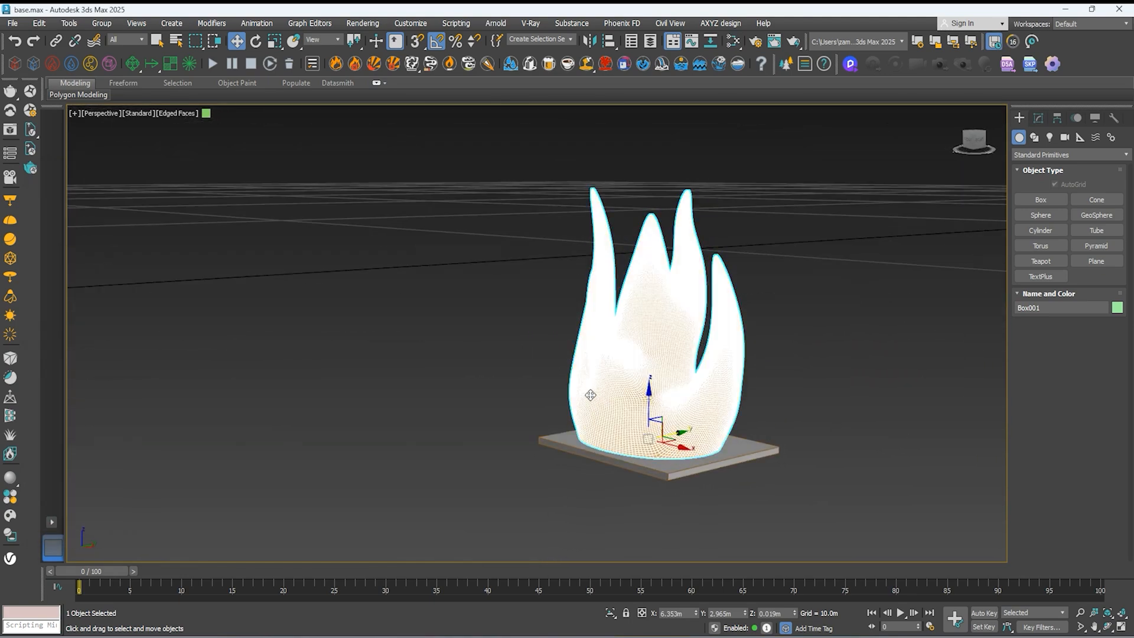